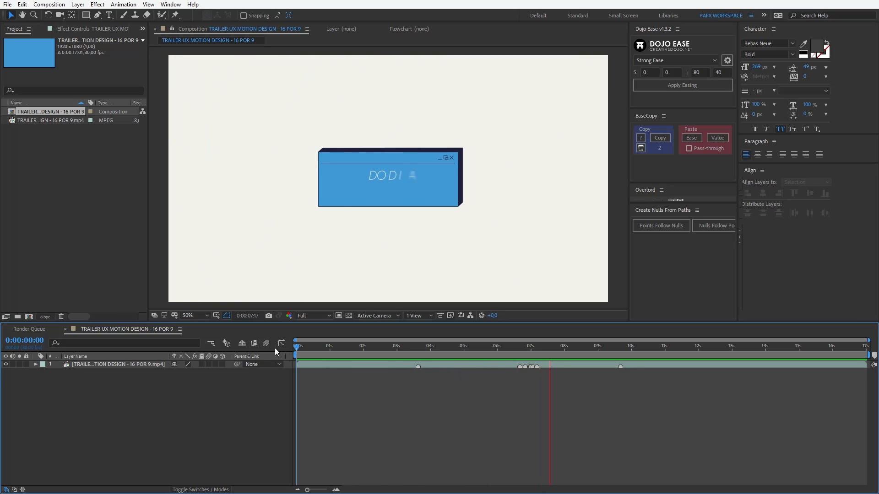
Step: Review the trailer's text animation around 4 to 6 seconds, examining how GRATUITO changes weight
key("space")
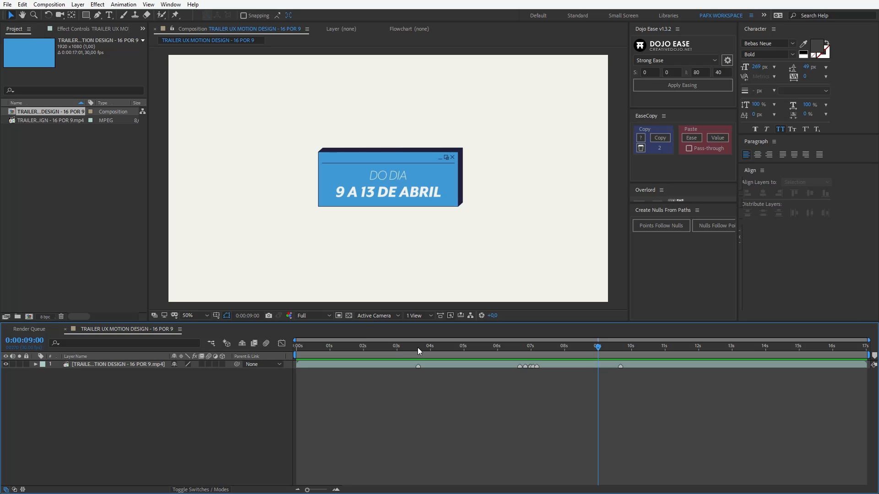
left_click_drag(417, 347, 461, 350)
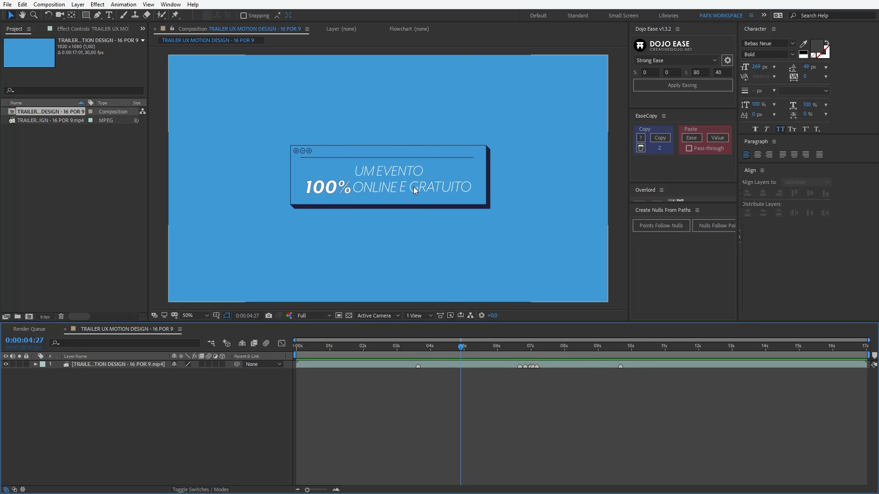
left_click_drag(461, 348, 503, 351)
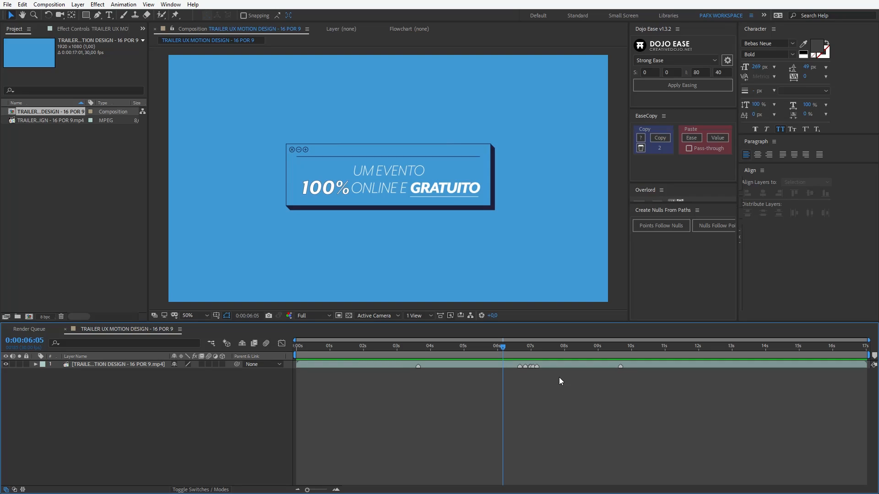
Step: Create a 1920 x 1080, 60 fps, 20-second composition and add a rectangle shape layer filling the frame
key("ctrl+n")
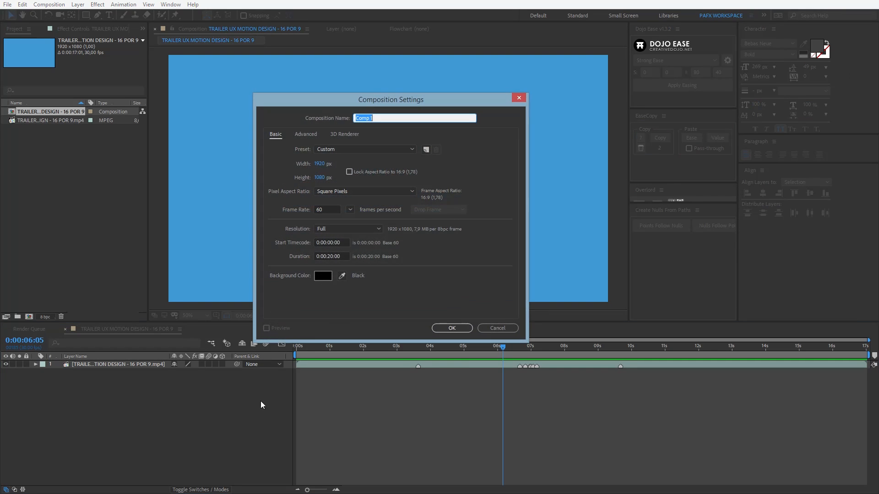
left_click(452, 328)
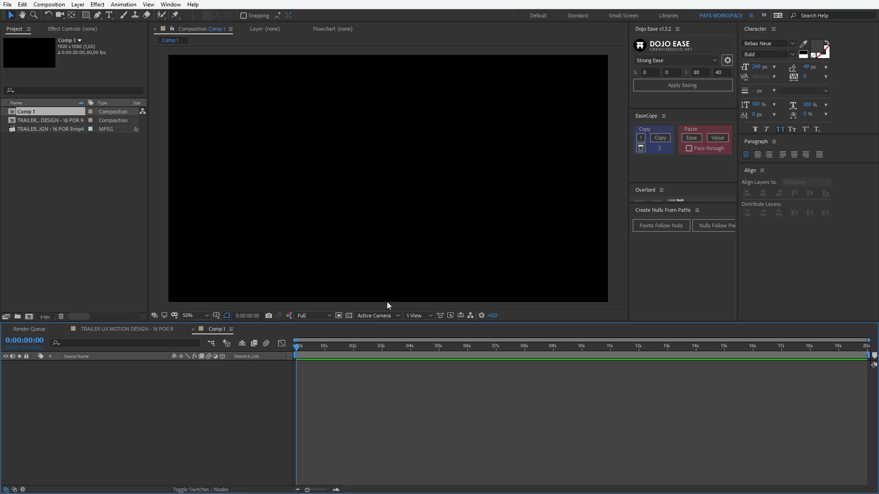
double_click(85, 15)
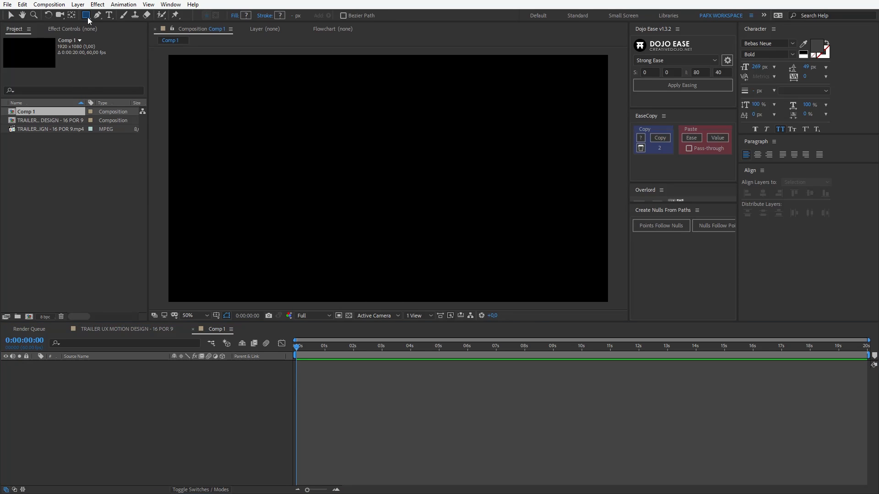
left_click_drag(368, 17, 2, 76)
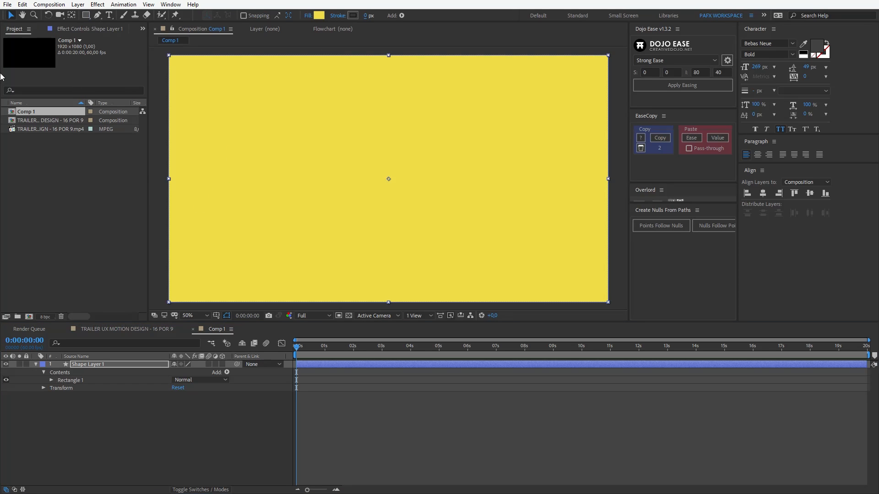
Step: Set the full-frame rectangle's fill colour to yellow E0CD31, then lock and collapse its layer
left_click(319, 15)
mouse_move(481, 298)
left_mouse_down()
mouse_move(461, 293)
mouse_move(490, 304)
left_mouse_up()
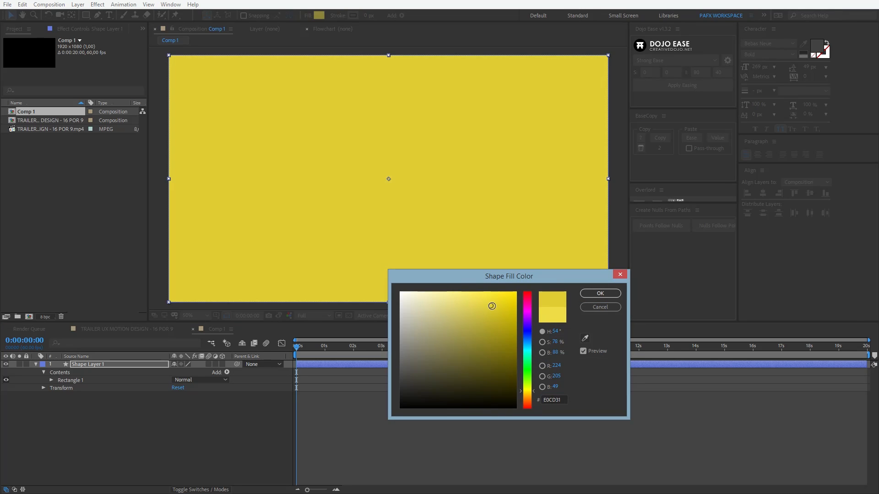
left_click(600, 293)
left_click(493, 419)
left_click(26, 364)
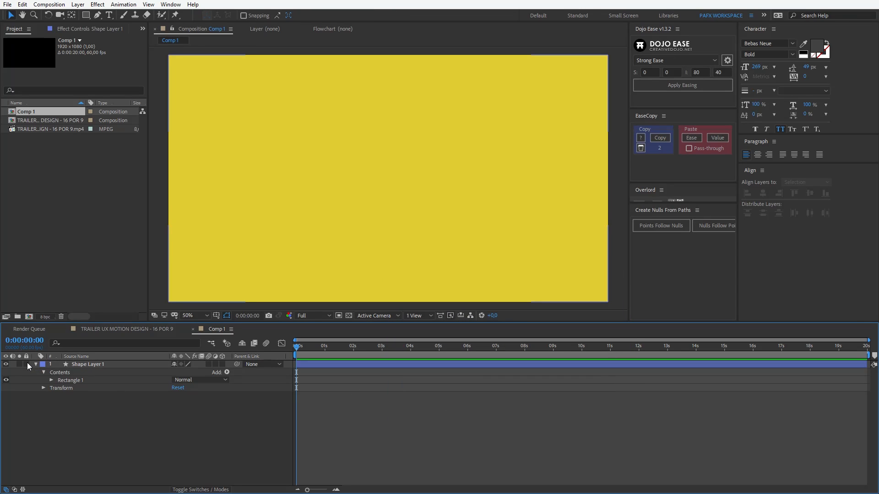
left_click(36, 365)
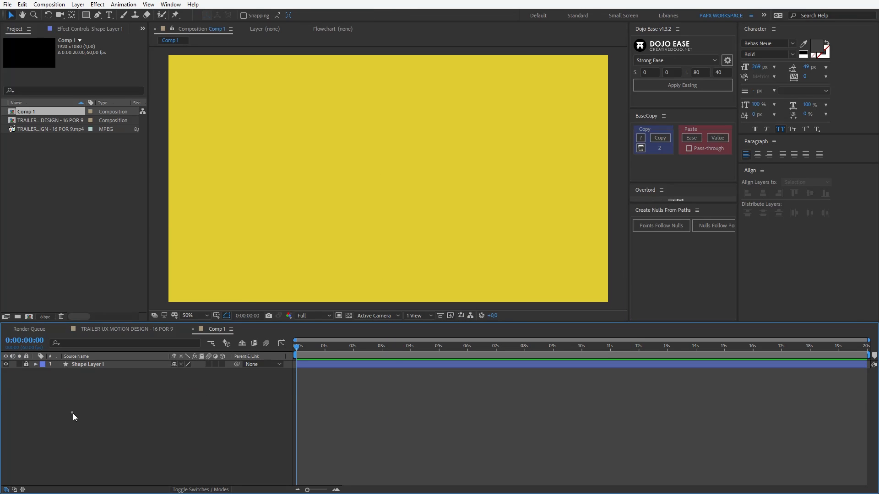
Step: Add a text layer reading "coeh!" in Roboto Thin over the yellow background
left_click(109, 15)
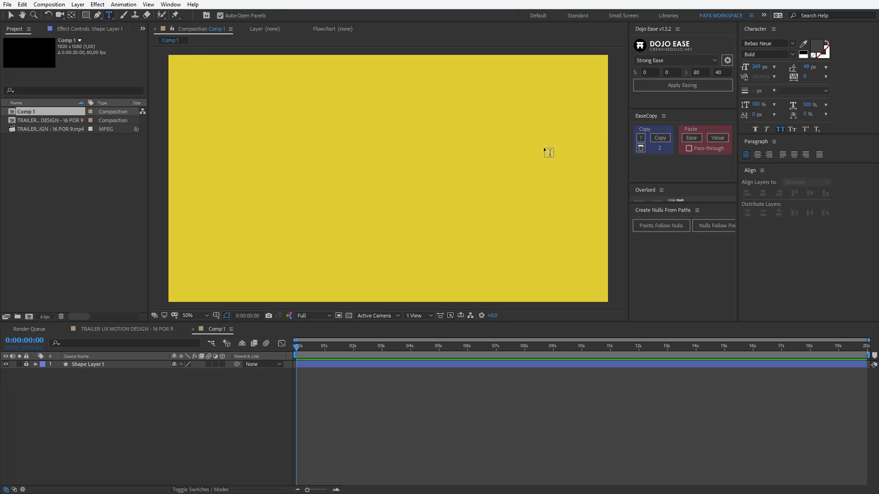
left_click(770, 44)
type("roboto")
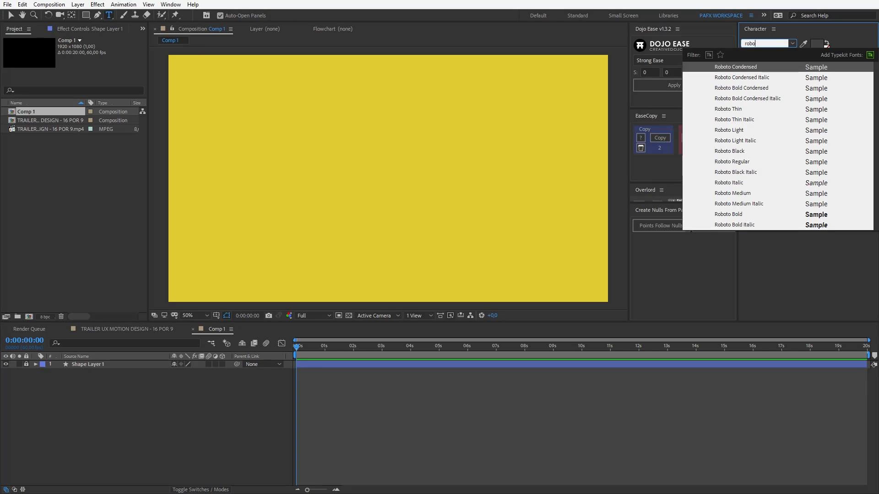
left_click(730, 112)
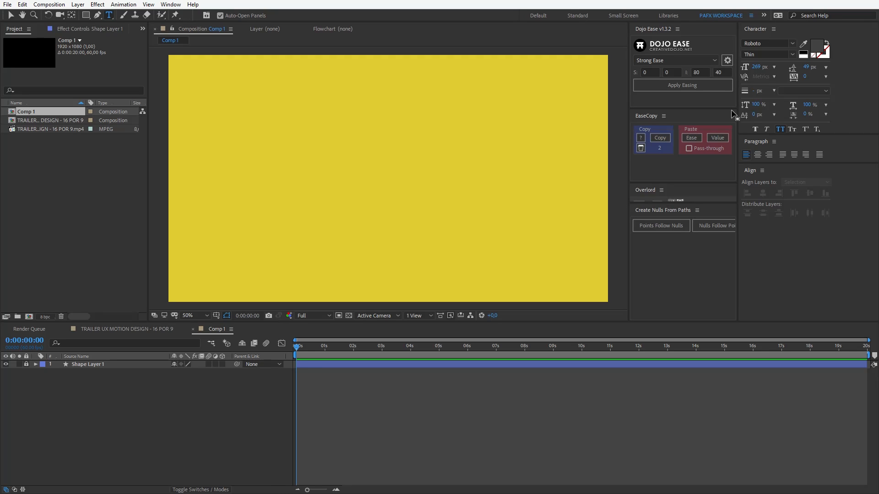
left_click(793, 54)
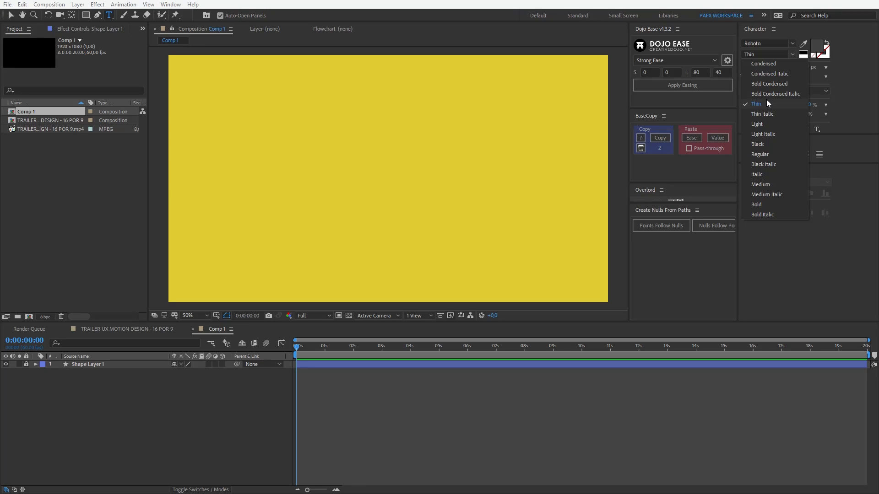
left_click(223, 406)
left_click(342, 197)
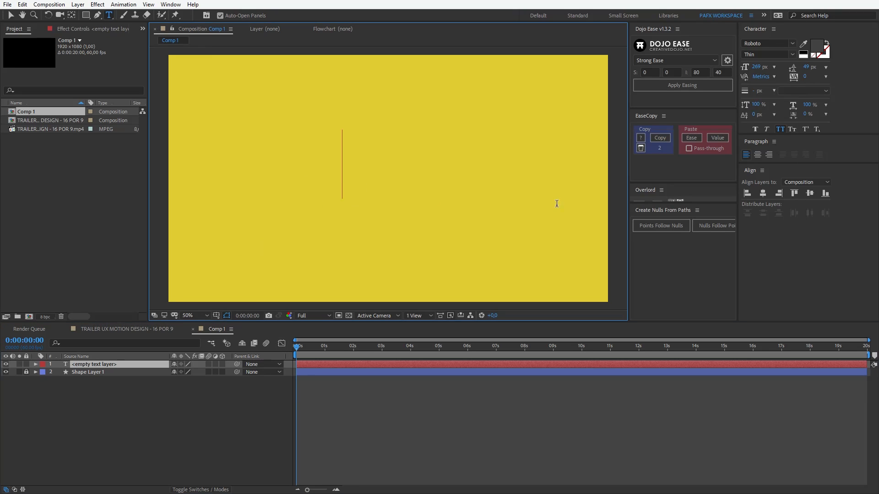
type("coeh!")
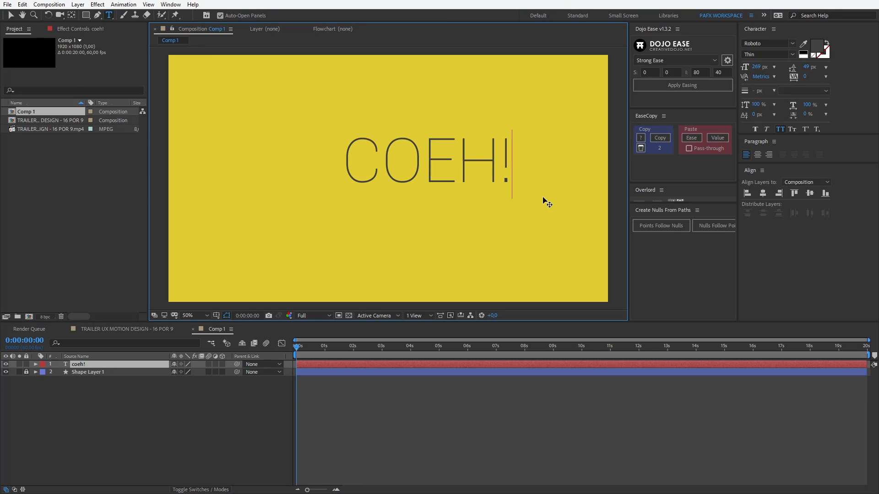
Step: Centre the text layer's anchor point, set the font size to 220 px, and centre the text in the composition
left_click(145, 365)
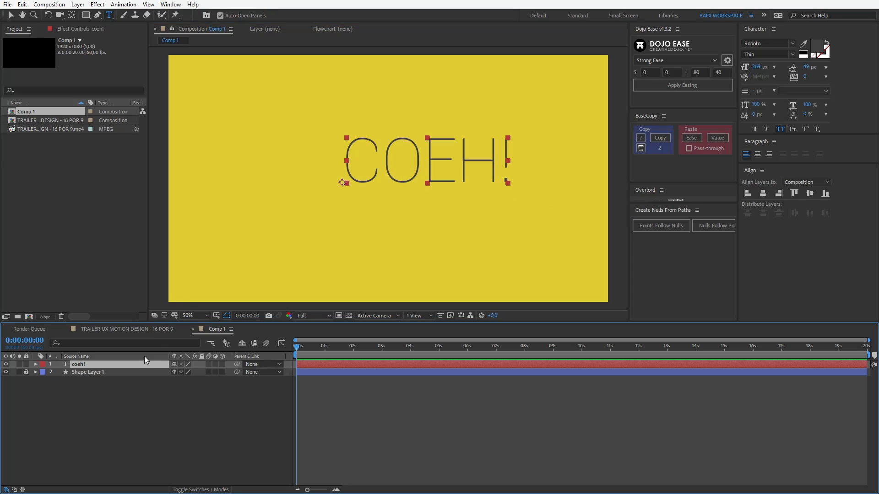
key("ctrl+alt+Home")
key("ctrl+Home")
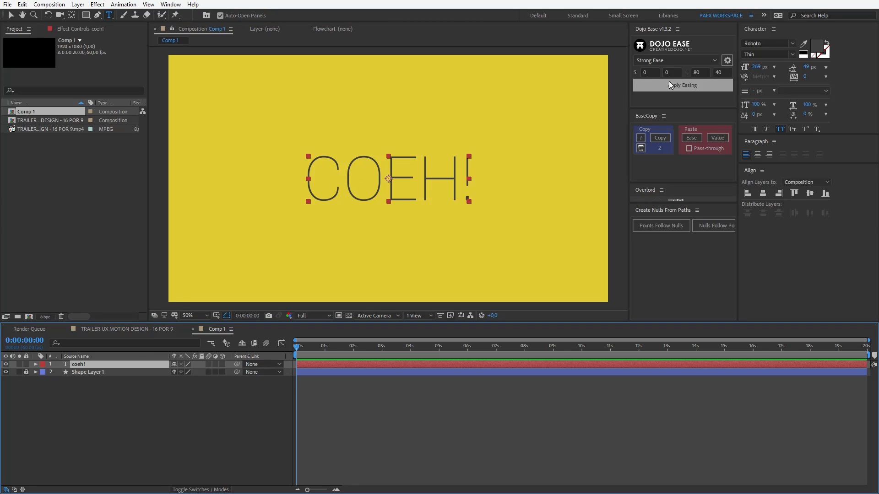
left_click_drag(761, 69, 756, 155)
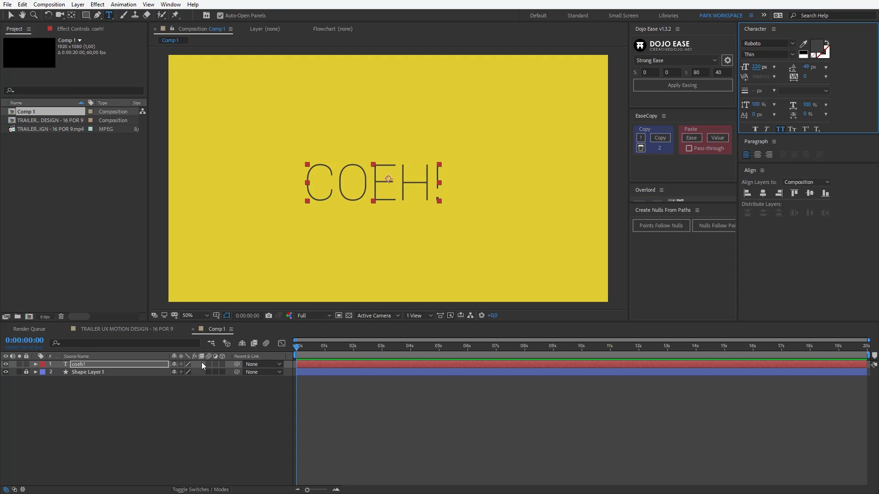
left_click(139, 365)
key("ctrl+Home")
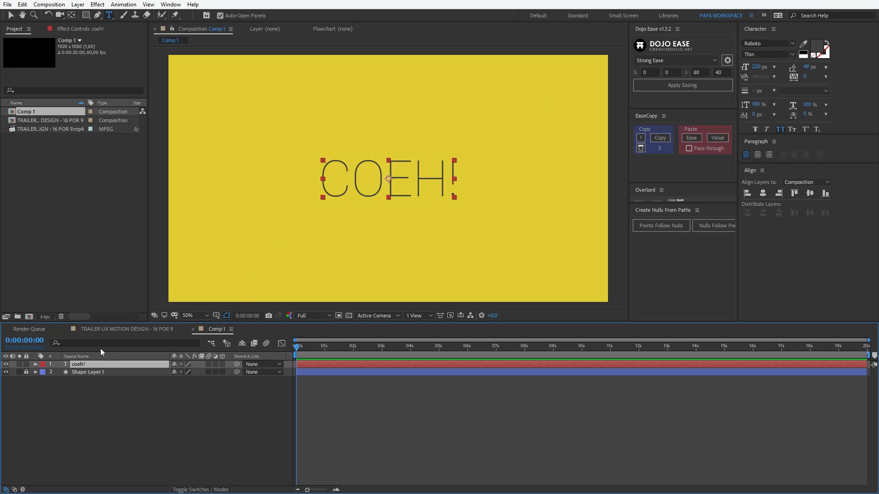
Step: Duplicate the coeh! text layer, set the copy to Roboto Black, and toggle its visibility to compare both weights
key("ctrl+d")
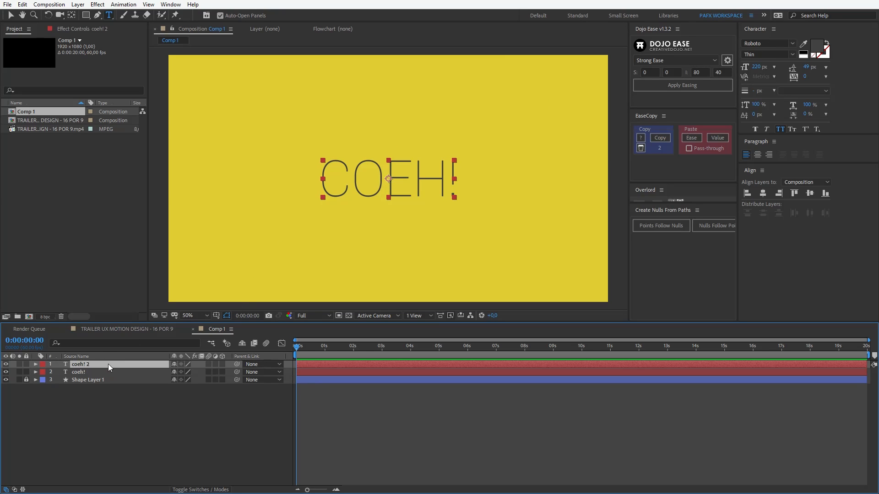
left_click(792, 54)
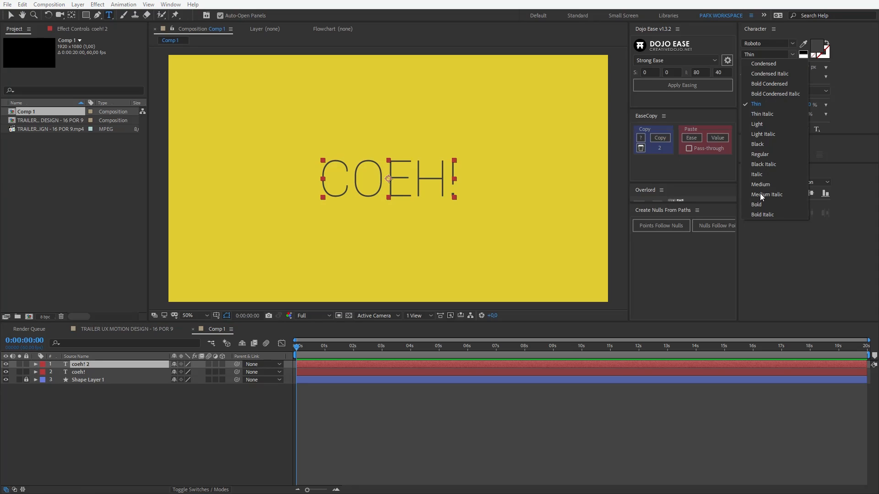
left_click(766, 145)
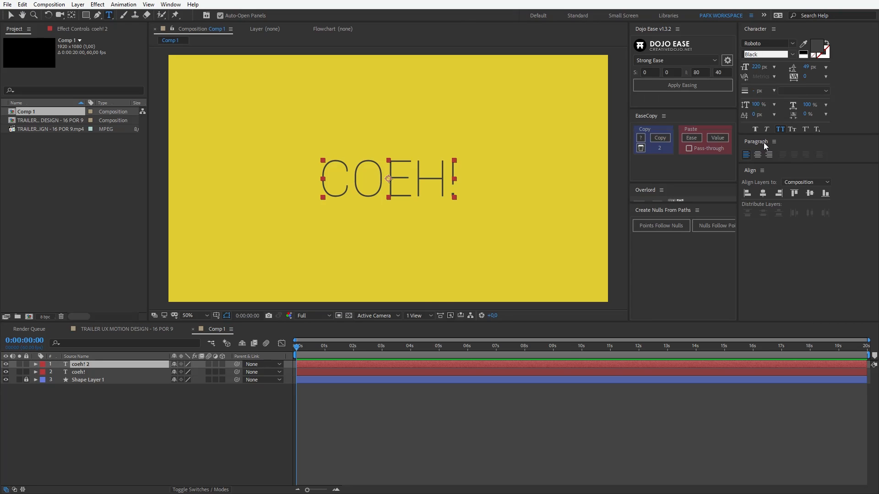
left_click(5, 365)
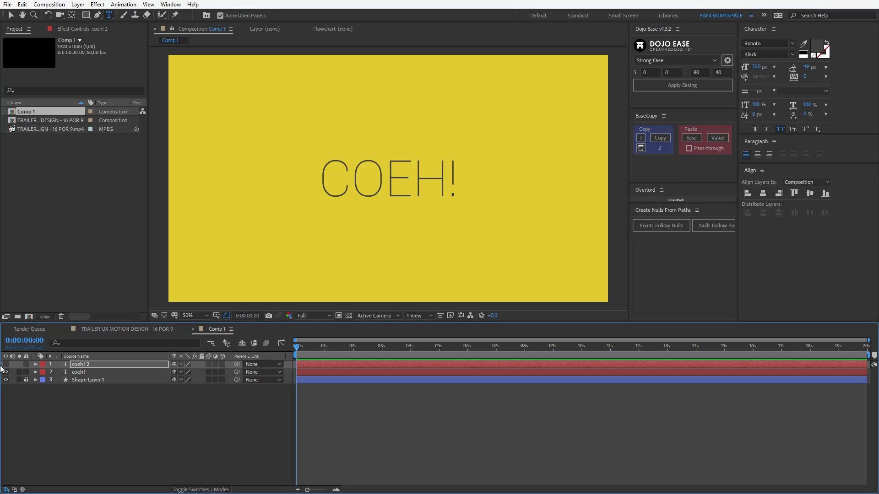
left_click(5, 364)
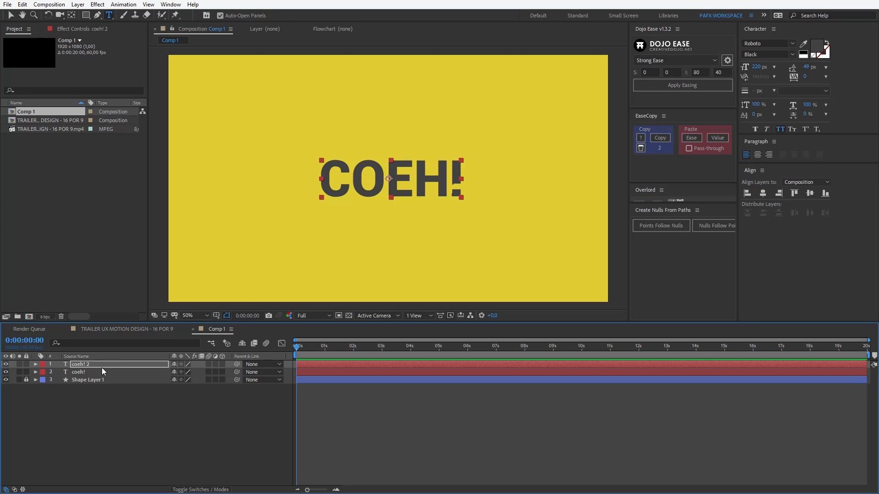
Step: Try a font size of 239 px on the Roboto Black copy, and undo the size change
left_click_drag(312, 197, 429, 270)
left_click(97, 389)
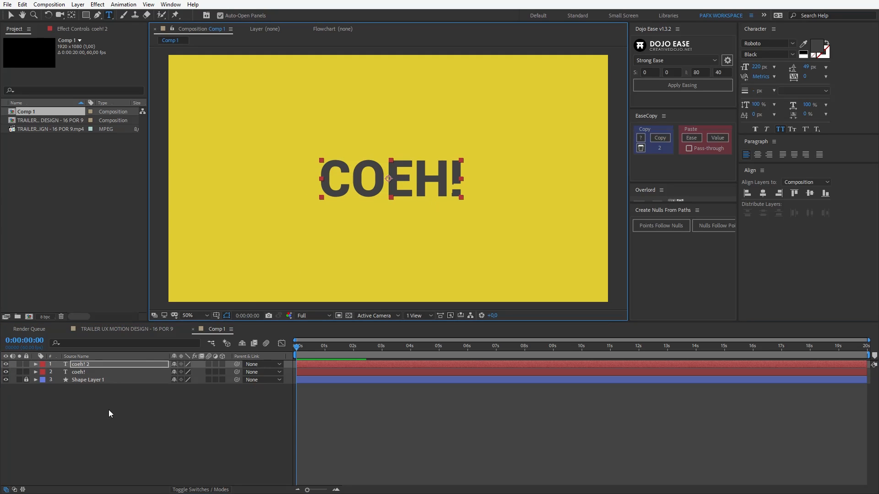
left_click(108, 410)
left_click(103, 365)
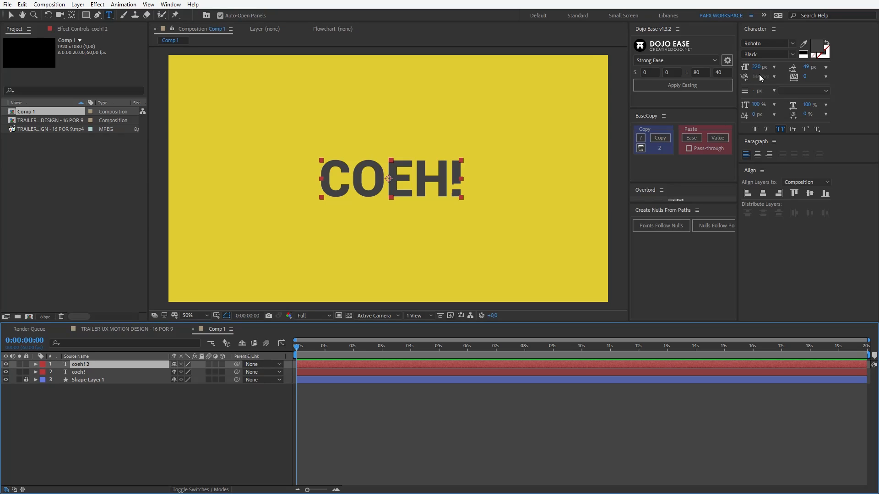
left_click_drag(756, 67, 765, 66)
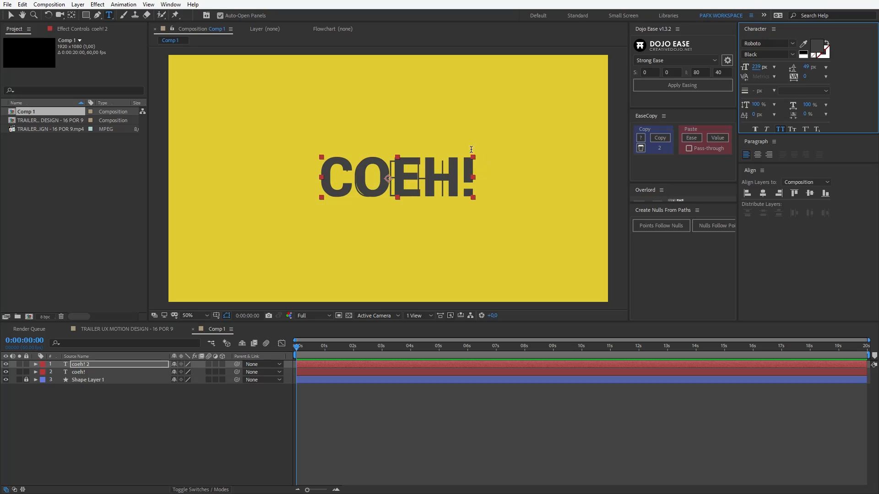
key("ctrl+z")
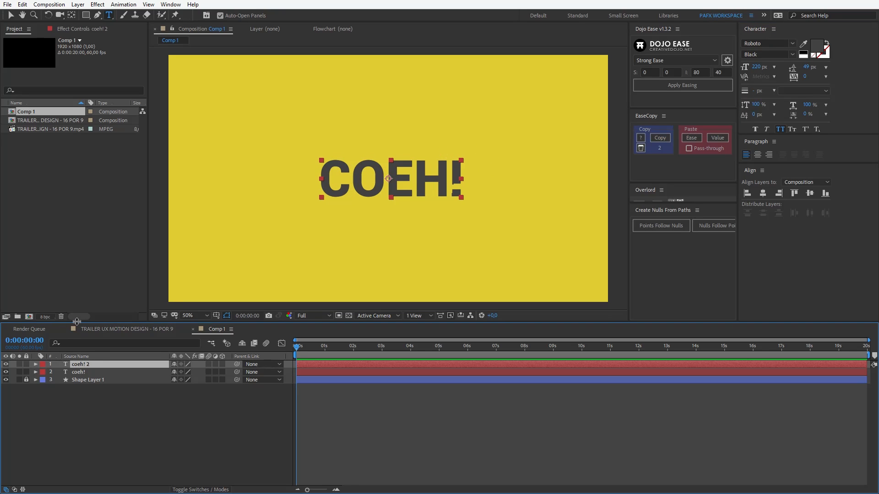
Step: Compare the two text layers' font settings and create shapes from the Roboto Thin coeh! text layer
left_click(89, 372)
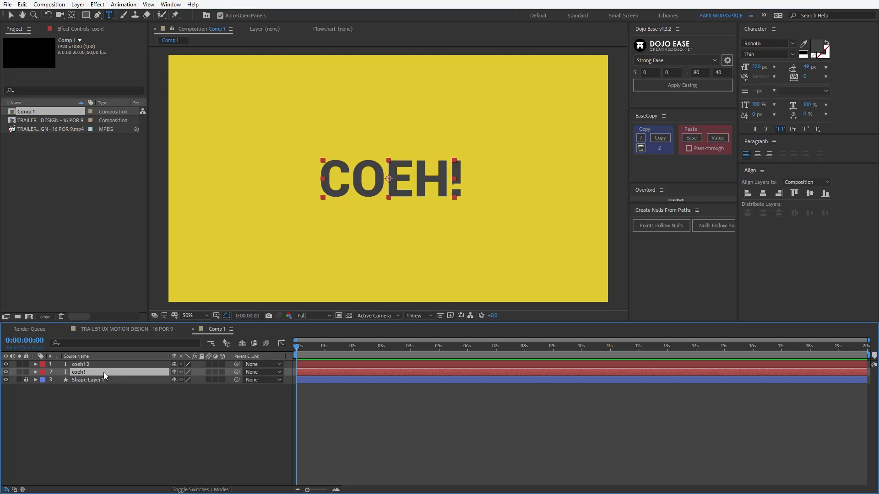
left_click(99, 364)
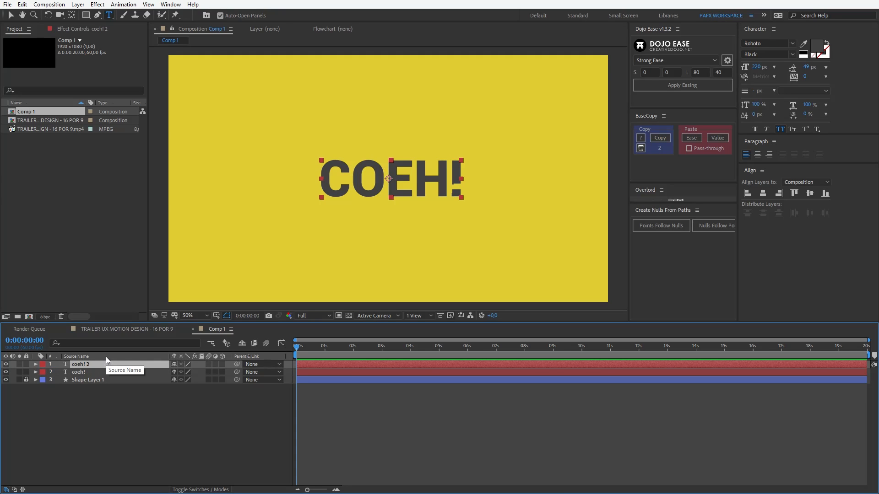
left_click(84, 373)
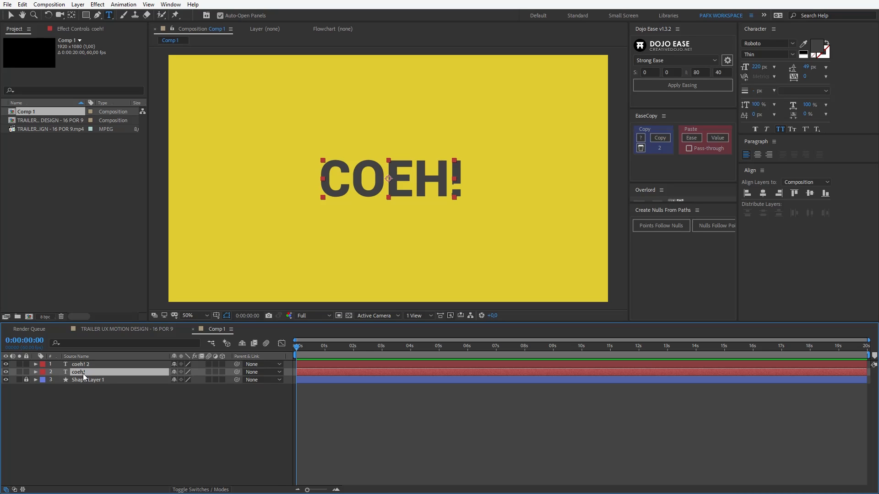
right_click(83, 374)
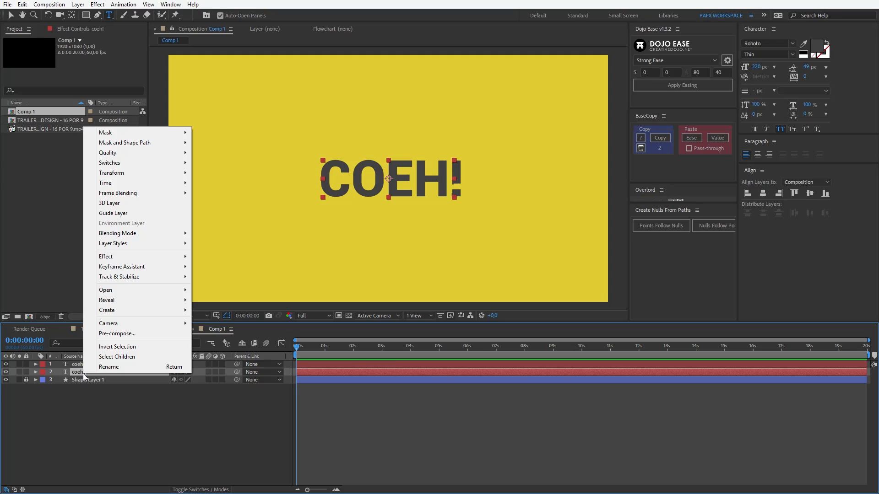
mouse_move(183, 314)
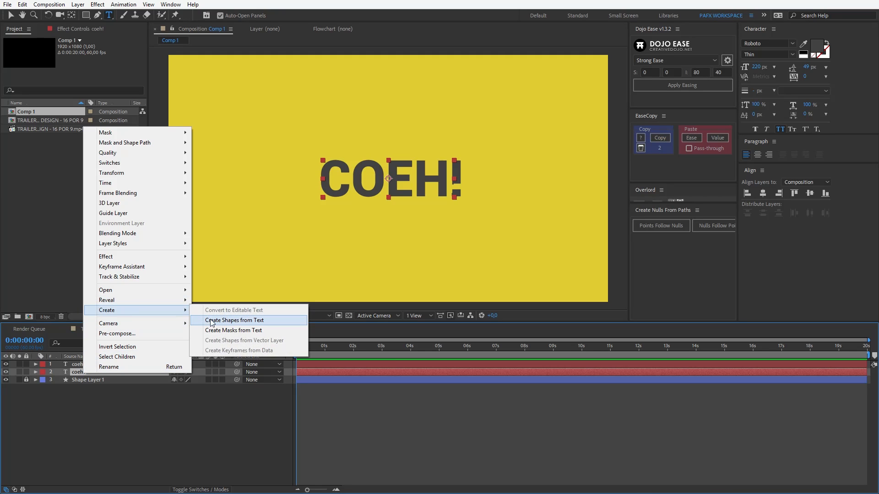
left_click(226, 321)
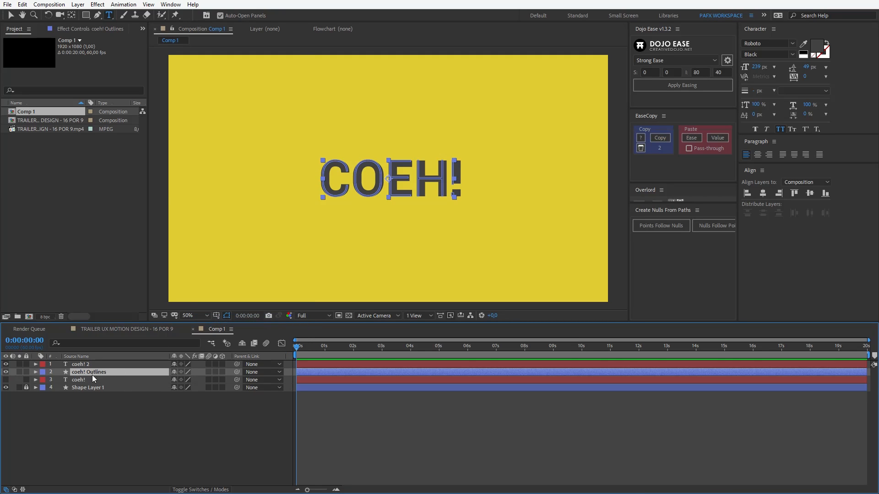
Step: Rename the outlines layer made from the Roboto Thin text as Texto Thin
key("Return")
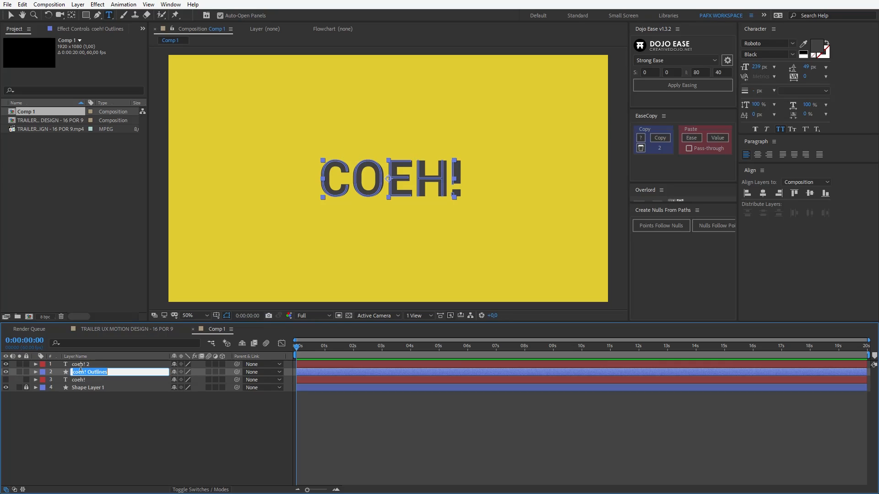
type("Texto Thin")
key("Return")
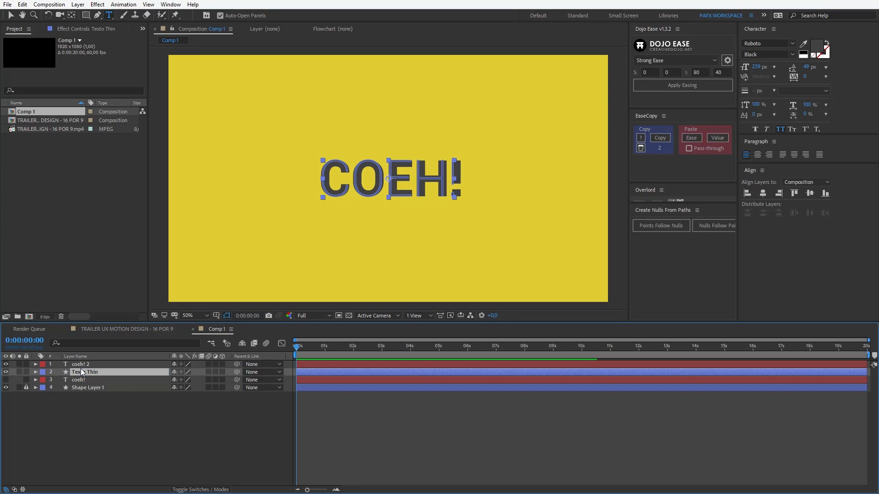
Step: Create shapes from the coeh! 2 text layer and rename the resulting outlines layer as Texto Bold
left_click(88, 364)
right_click(88, 366)
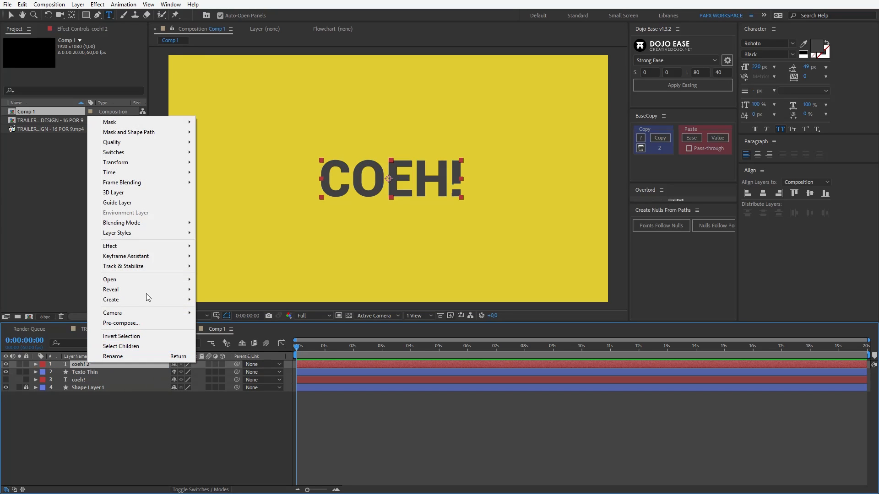
mouse_move(143, 299)
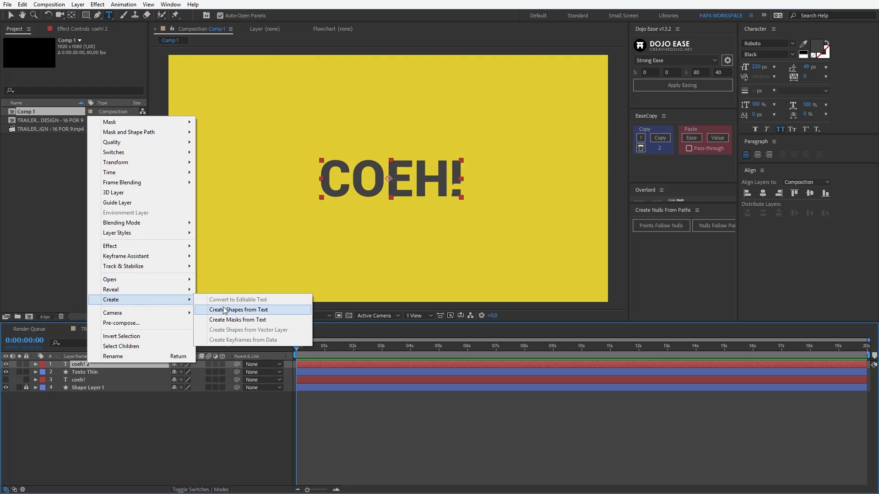
left_click(224, 310)
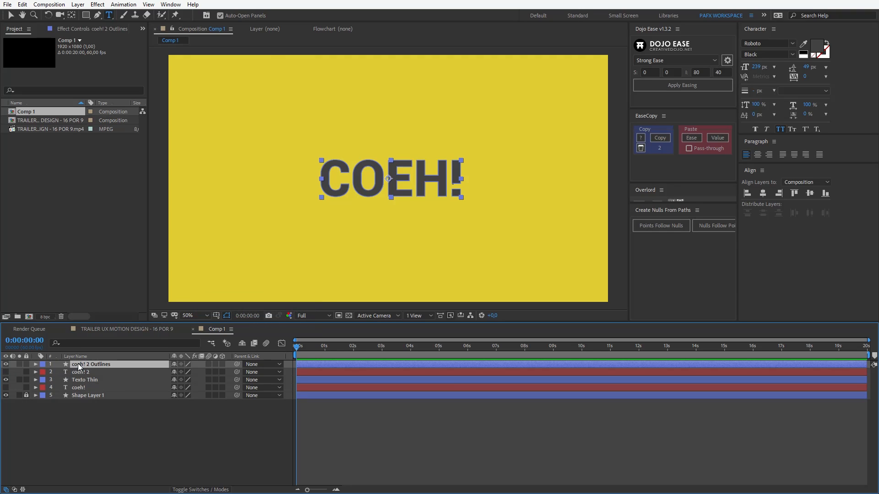
key("Return")
type("Texto Bold")
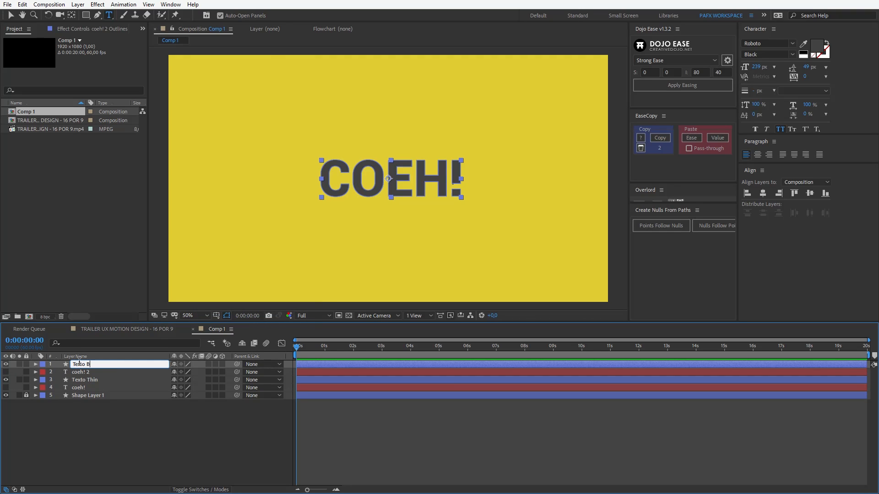
key("Return")
Step: Move the Texto Thin layer directly below Texto Bold and hide Texto Bold
left_click(85, 380)
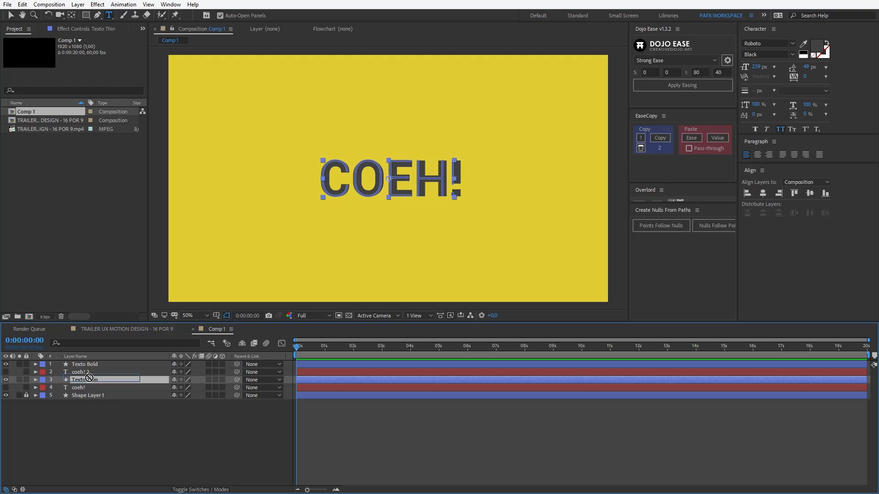
left_click_drag(85, 380, 86, 369)
left_click(101, 427)
left_click(97, 372)
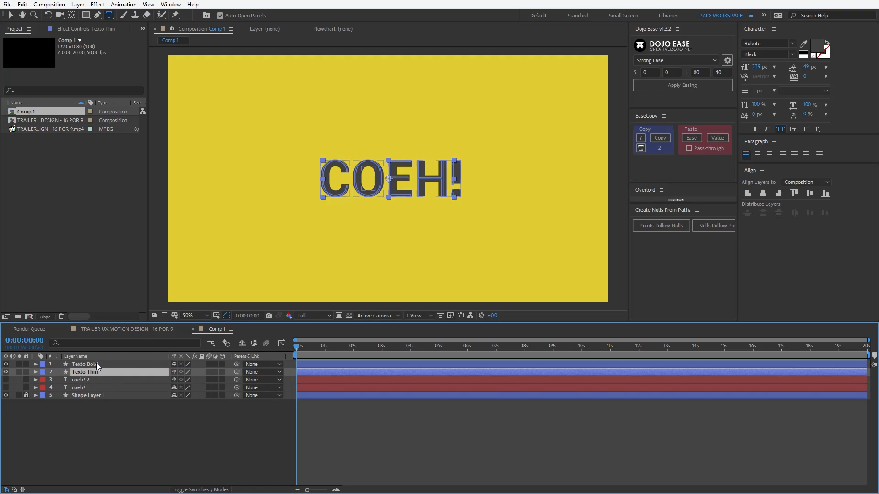
left_click(96, 364)
left_click(6, 364)
left_click(5, 372)
left_click(153, 457)
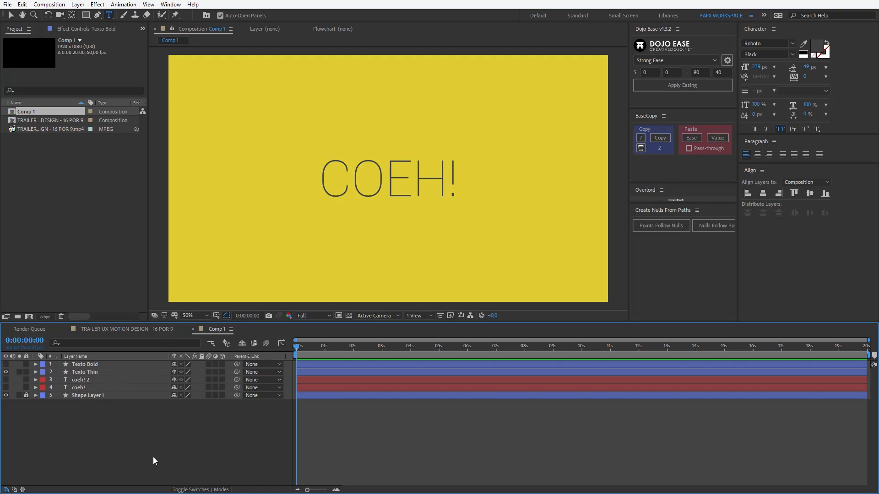
Step: Examine the letter groups and path properties of c and o inside the Texto Thin layer's contents
left_click(79, 372)
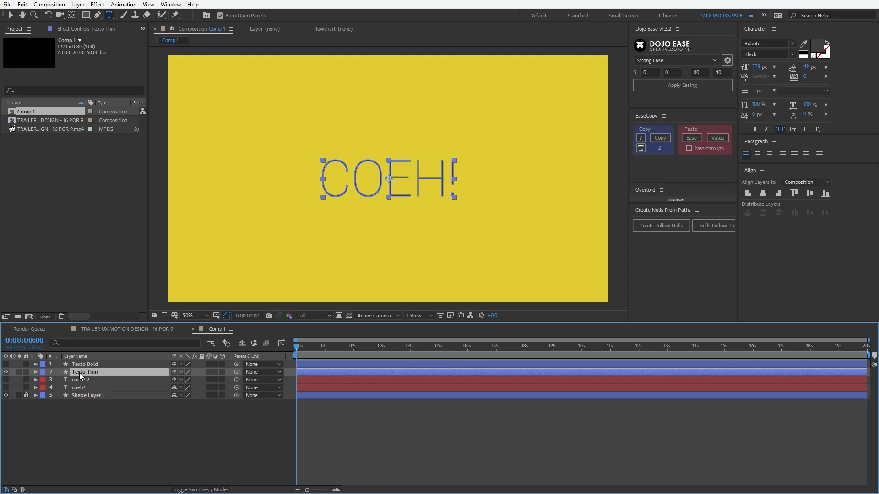
left_click(35, 372)
left_click(42, 380)
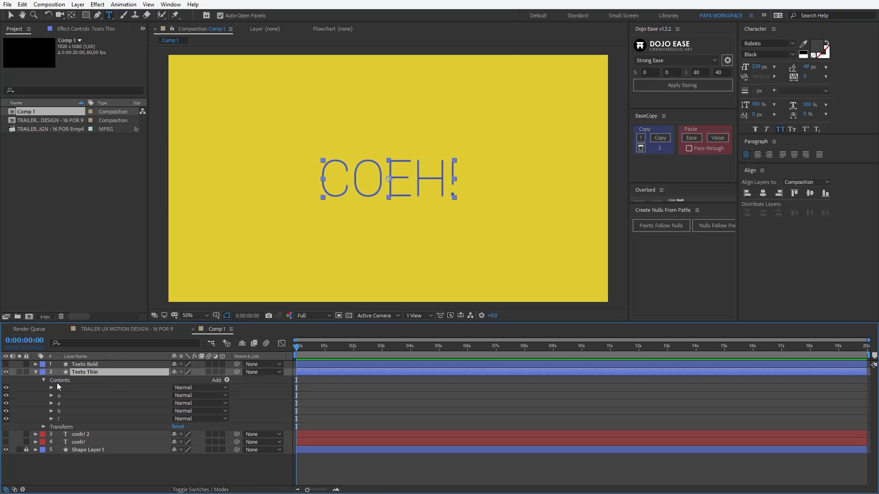
left_click(51, 388)
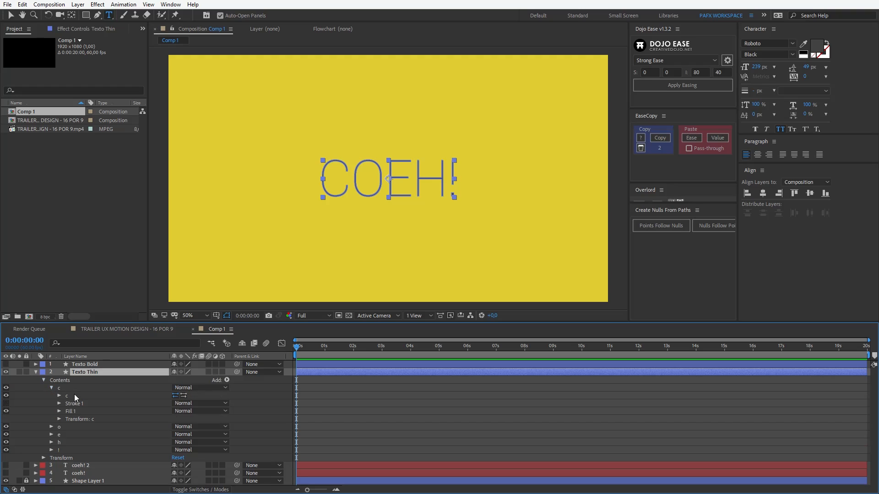
left_click(60, 396)
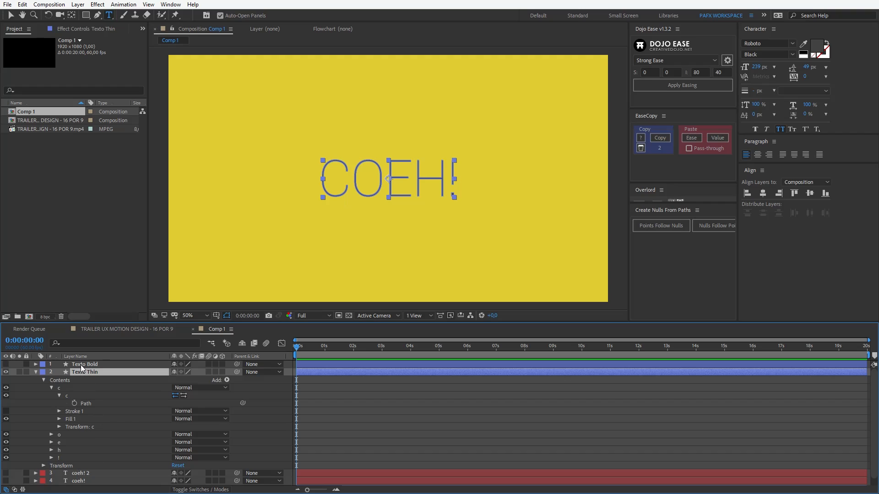
left_click(51, 435)
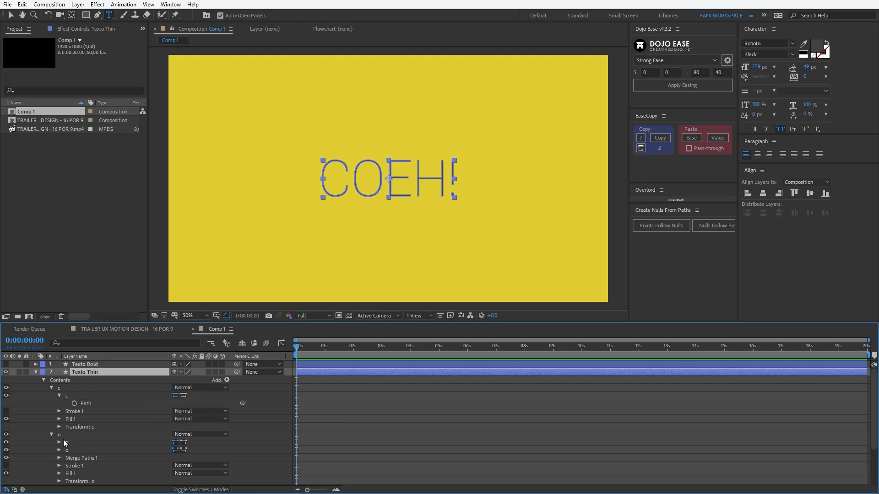
left_click(59, 442)
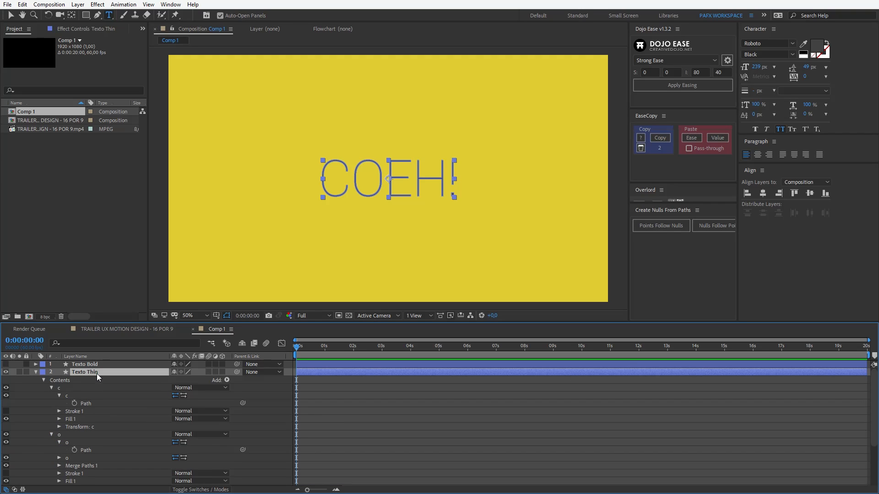
left_click(35, 372)
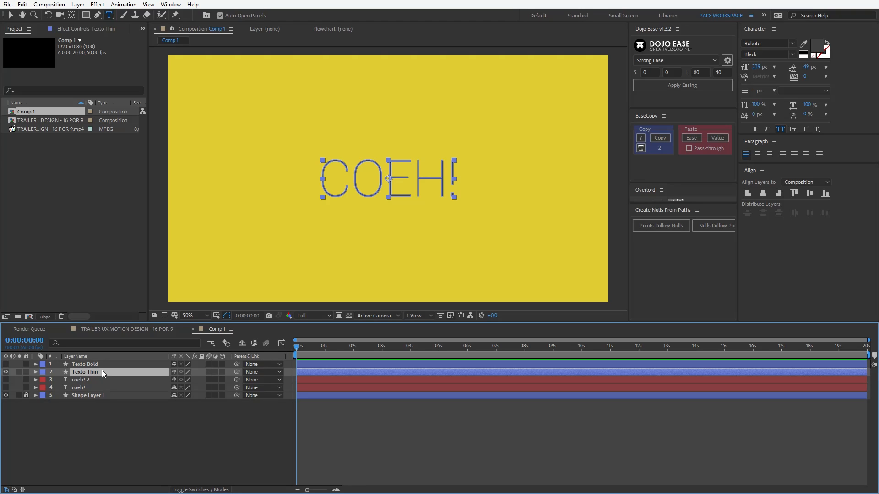
Step: Reveal Texto Thin's modified properties and enable keyframing at 0 s for the c, o and e paths and the e's fill color
key("u")
key("u")
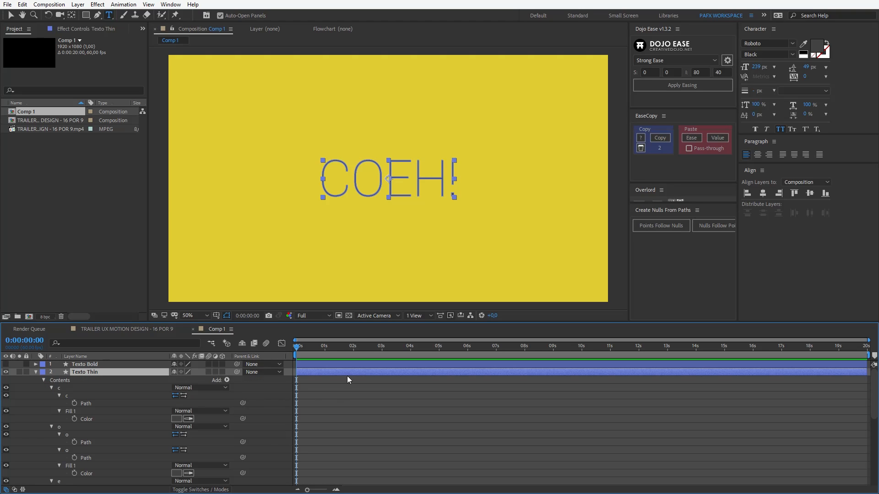
left_click_drag(328, 322, 329, 281)
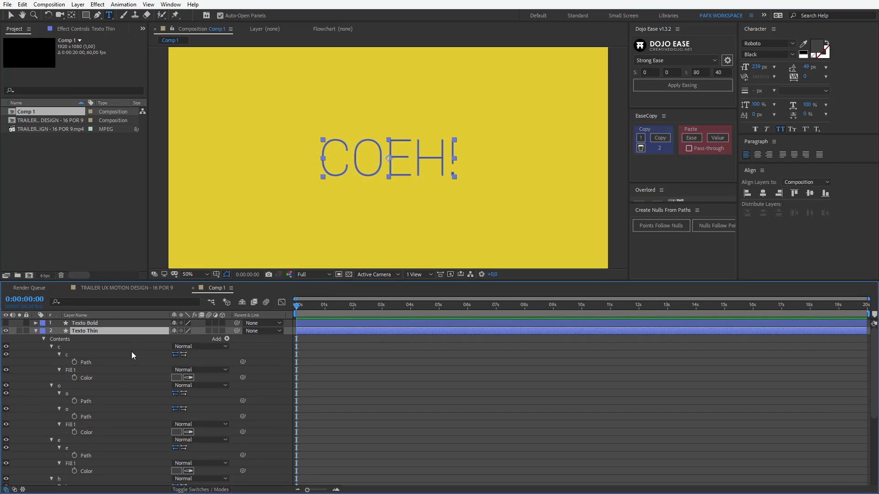
left_click(74, 362)
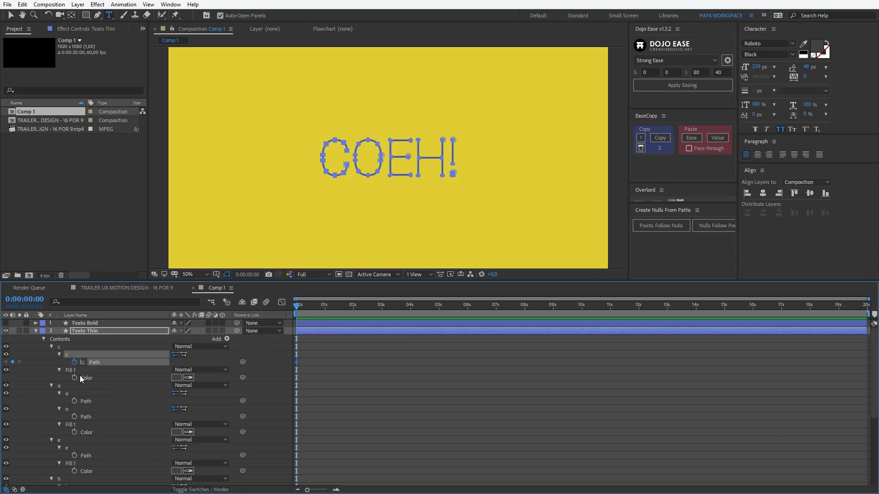
left_click(74, 401)
left_click(74, 417)
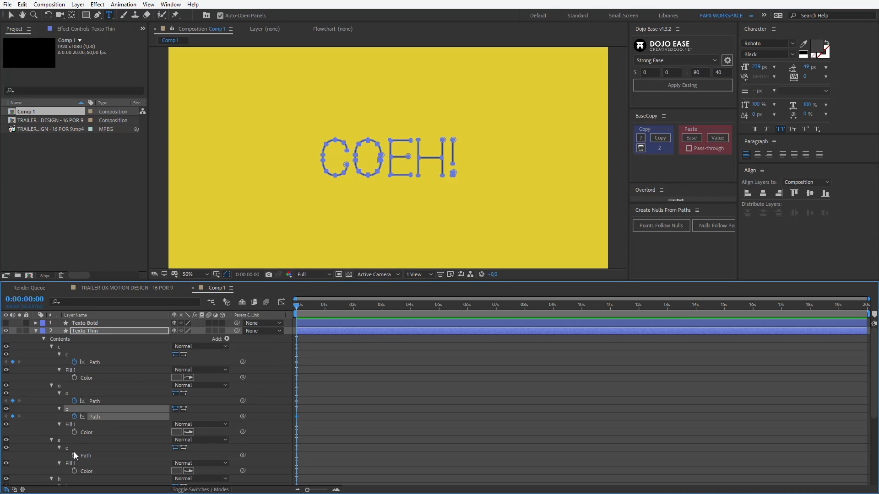
left_click(74, 455)
left_click(75, 471)
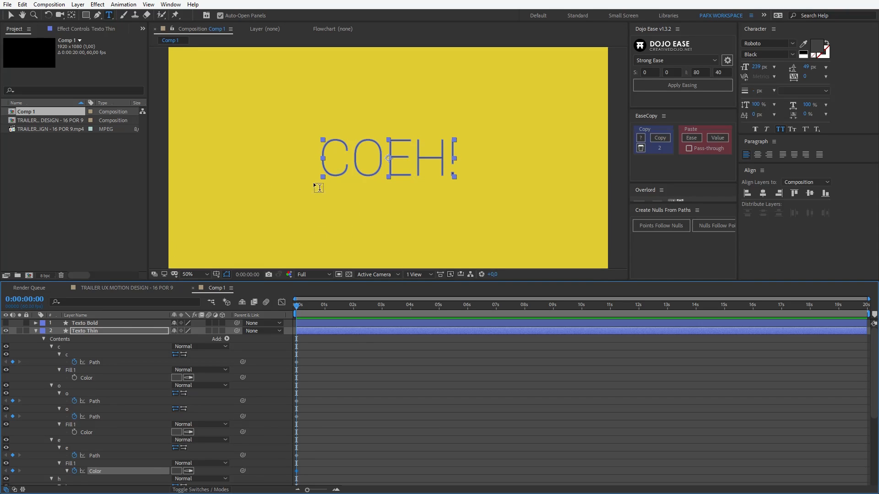
Step: Enable path keyframing at 0 s for the letter h and both parts of the exclamation mark in Texto Thin
scroll(84, 454, "down", 4)
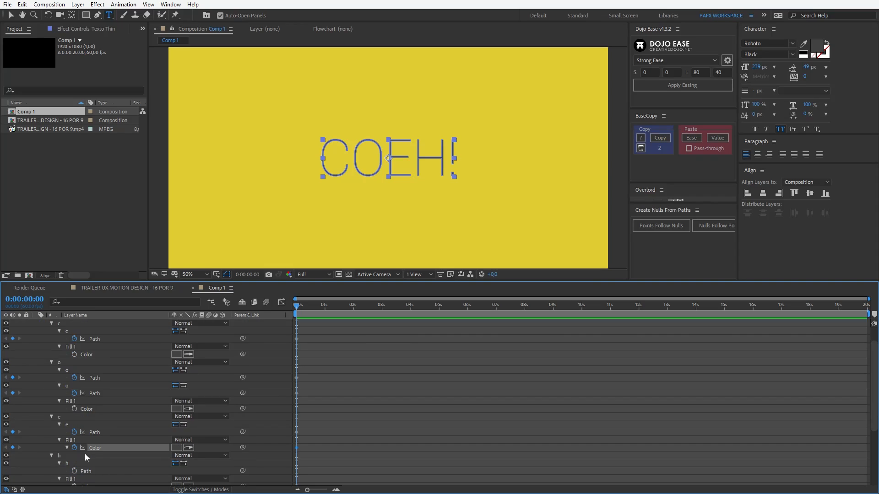
left_click(73, 447)
scroll(125, 457, "down", 3)
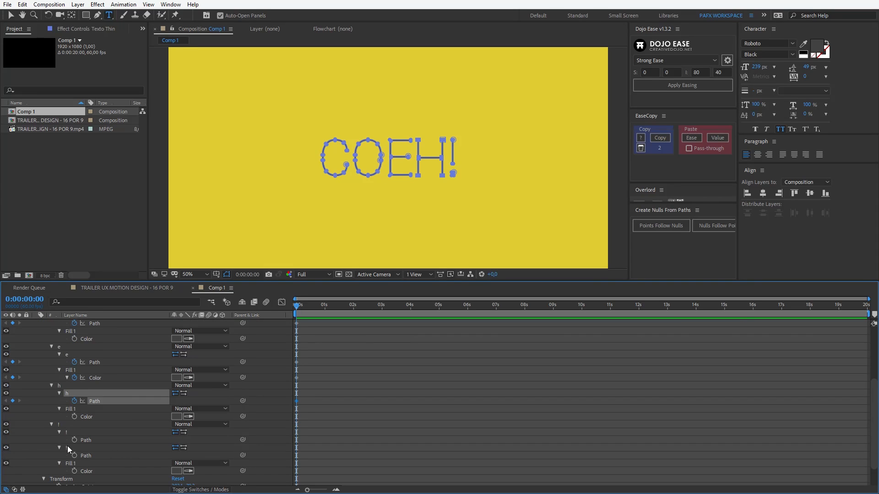
left_click(79, 439)
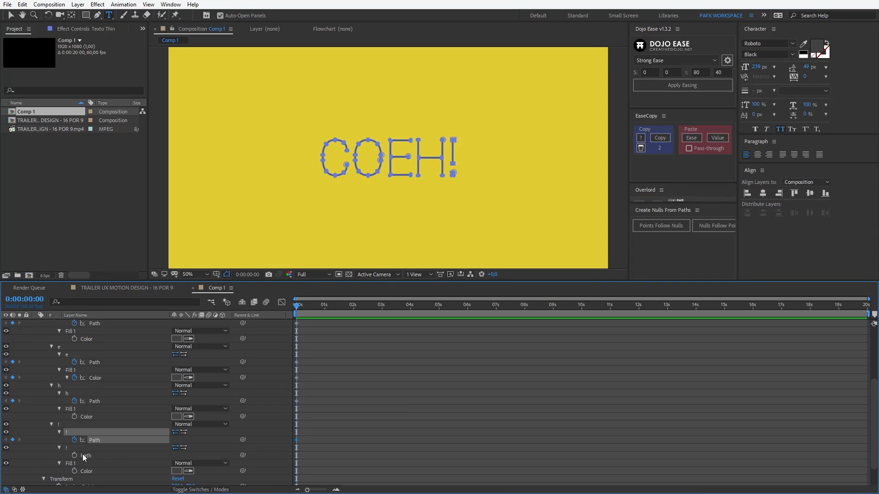
left_click(73, 456)
scroll(137, 405, "up", 5)
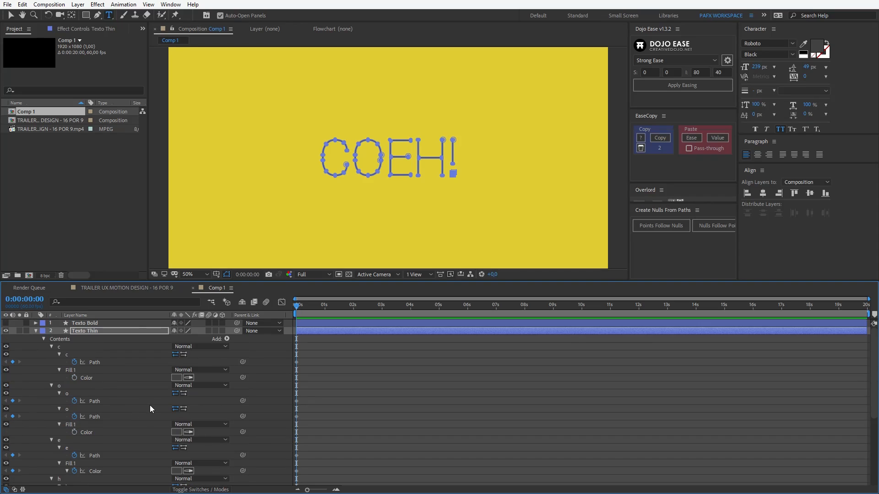
Step: List only the keyframed properties of Texto Thin and collapse the Color property's details
key("u")
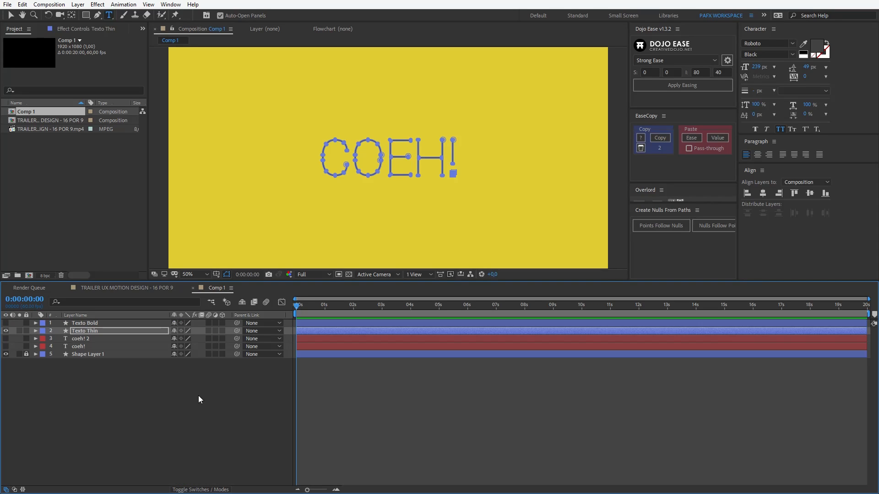
key("u")
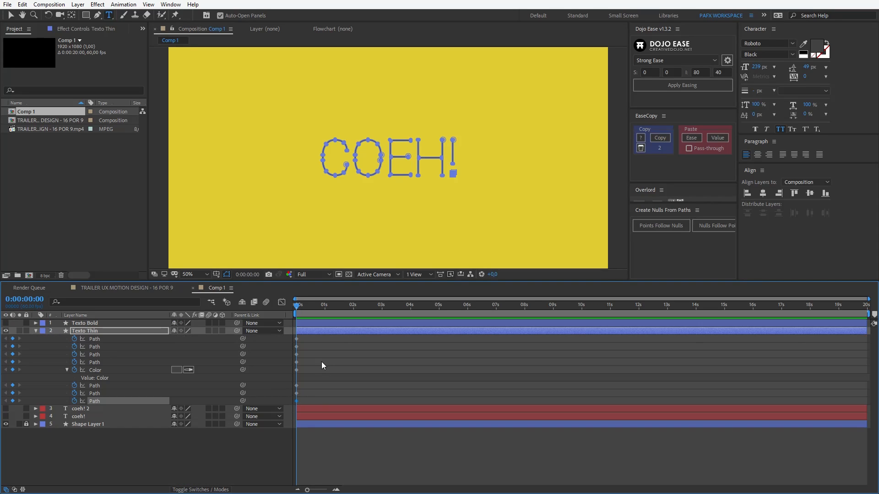
left_click(359, 465)
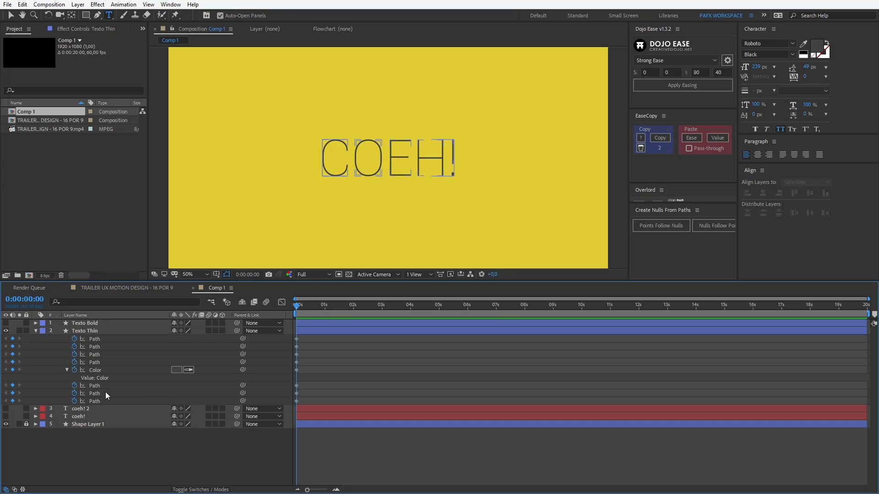
left_click(67, 369)
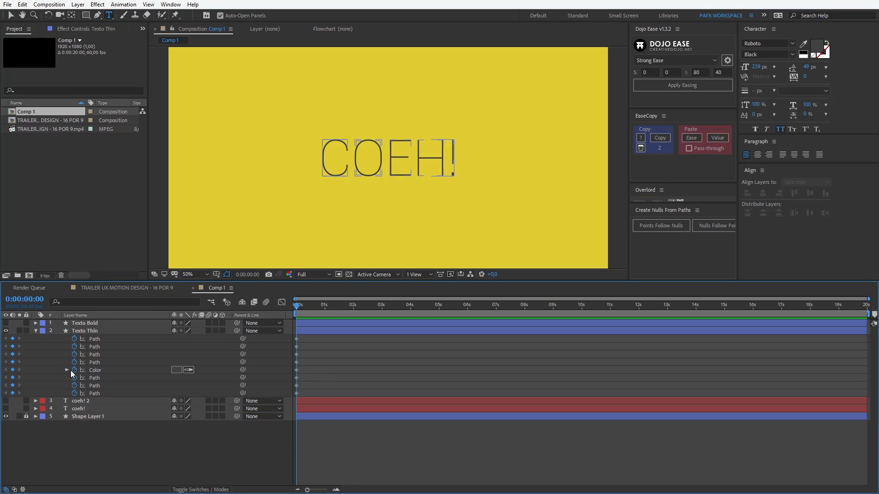
Step: Remove keyframing from the fill color of the letter e in Texto Thin
left_click(93, 330)
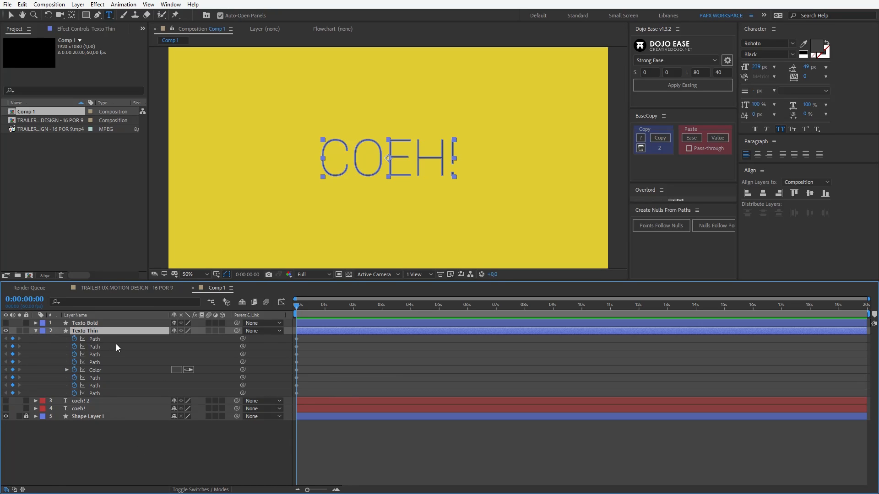
key("u")
key("u")
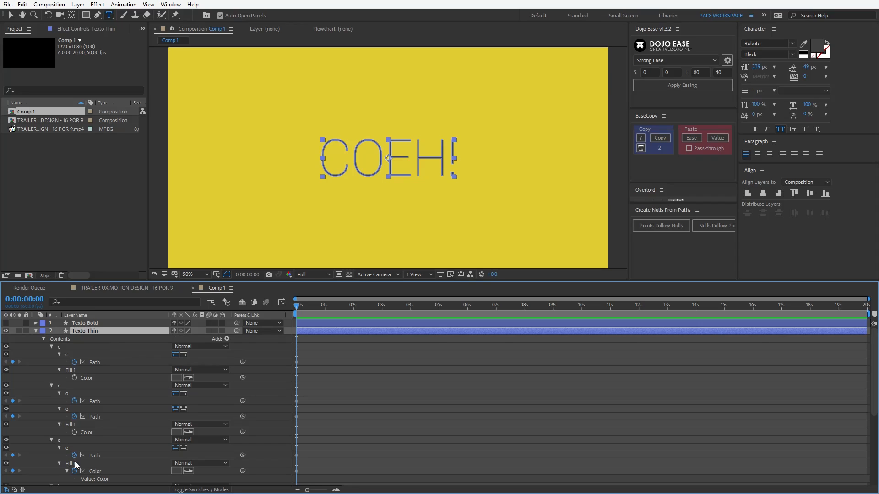
scroll(73, 458, "down", 1)
left_click(74, 448)
scroll(109, 451, "down", 3)
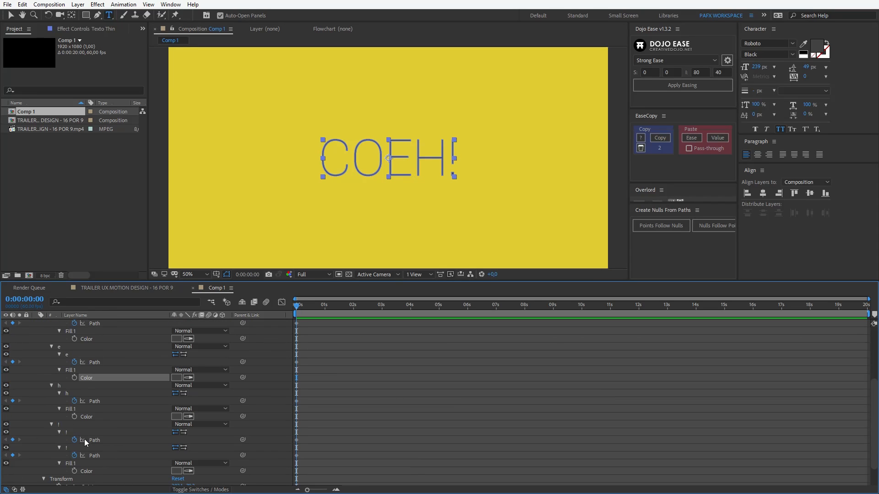
Step: Reduce Texto Thin's expanded contents to just its keyframed path properties
scroll(106, 435, "up", 5)
key("u")
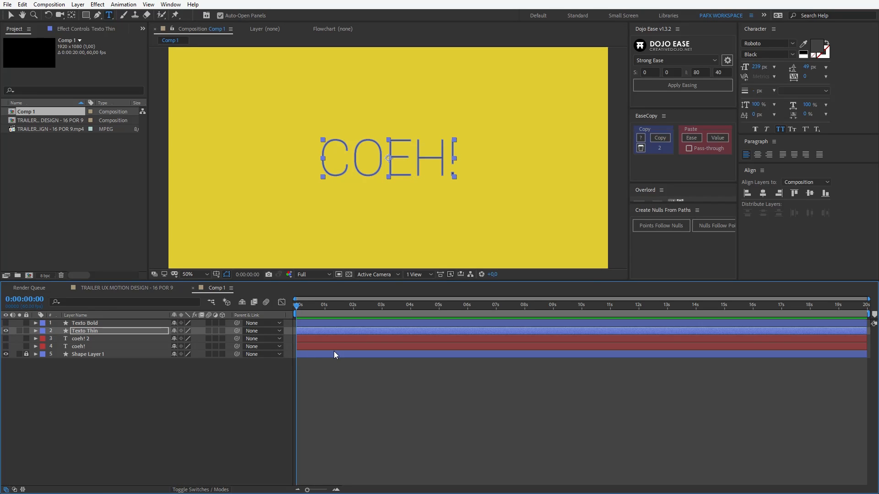
key("u")
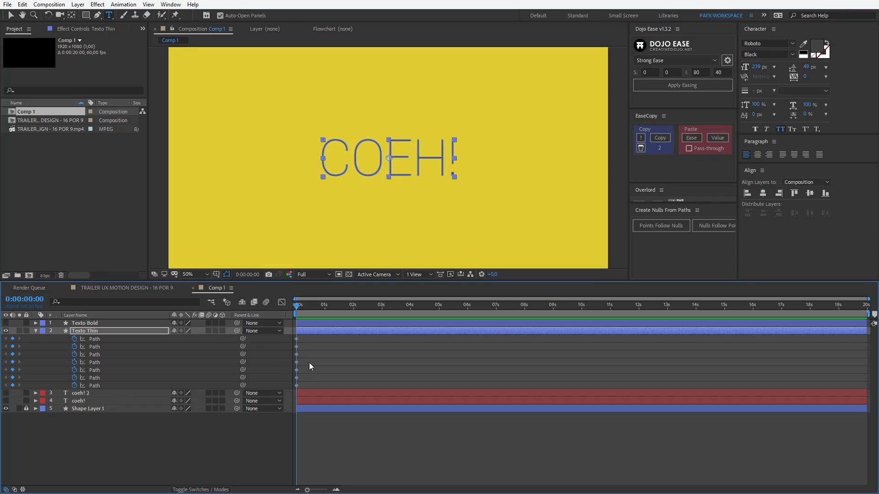
Step: Reveal Texto Bold's modified properties and enable path keyframing at 0 s for the letters c, o and e
left_click(89, 324)
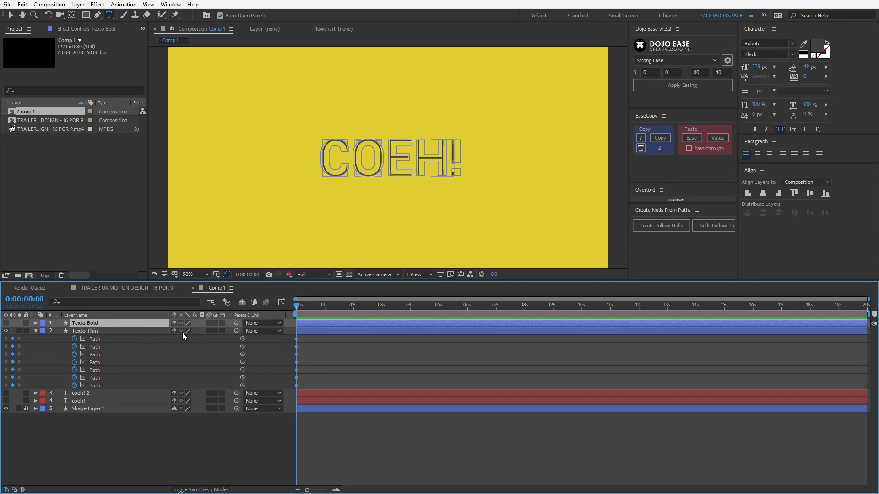
key("u")
key("u")
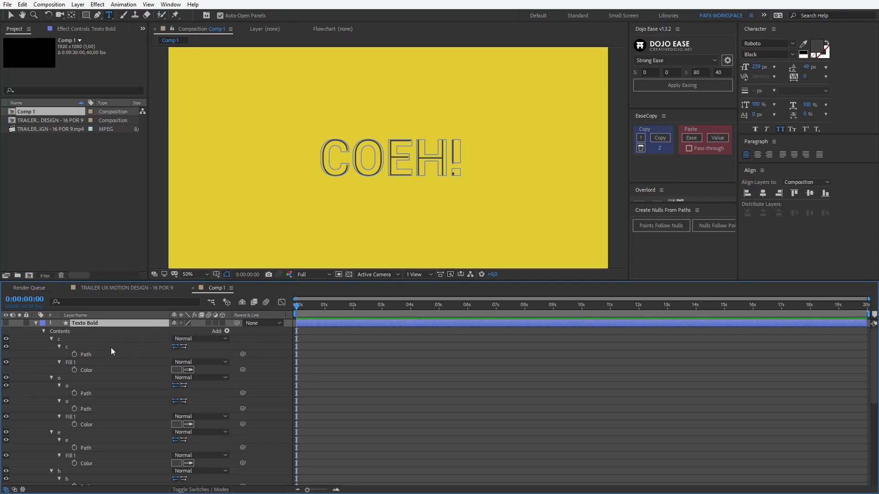
left_click(73, 354)
left_click(74, 393)
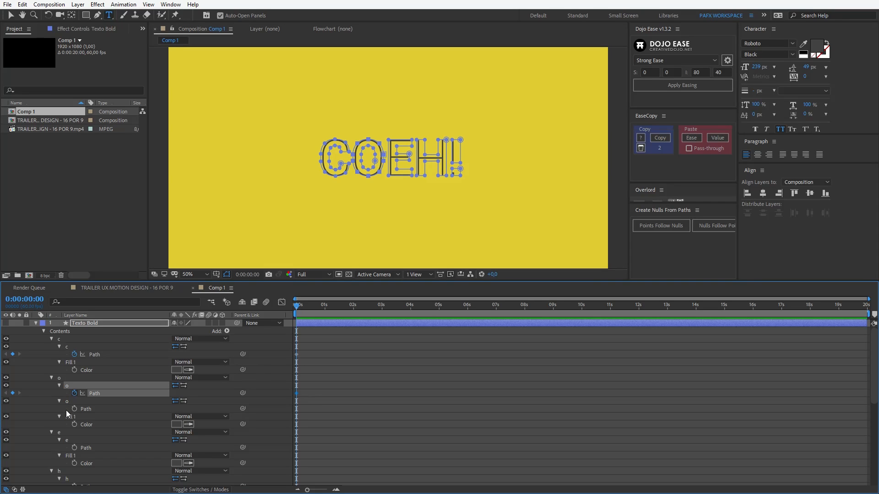
left_click(74, 409)
scroll(87, 417, "down", 2)
left_click(74, 401)
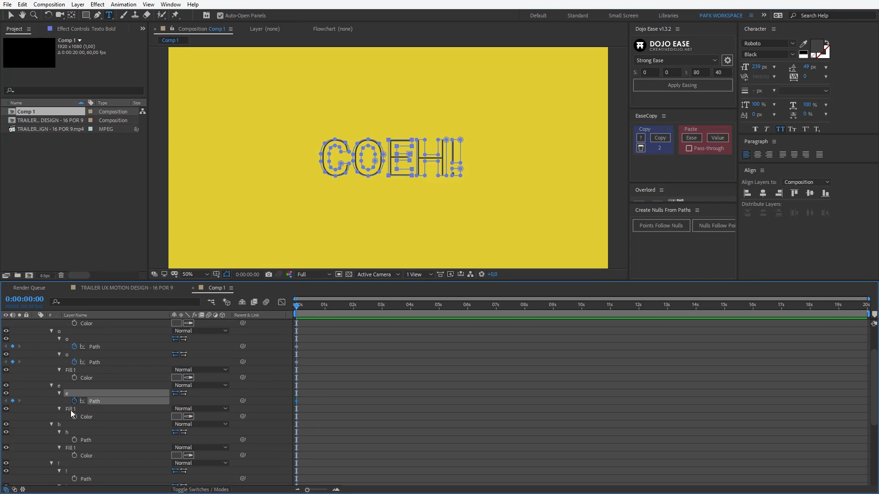
Step: Enable Texto Bold path keyframing at 0 s for h and both exclamation mark parts, and list only the keyframed properties
left_click(73, 440)
scroll(72, 440, "down", 2)
left_click(73, 431)
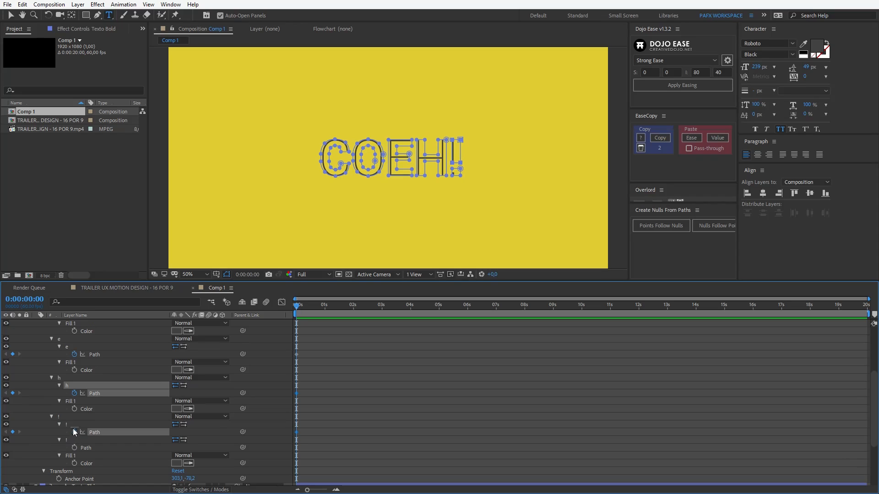
left_click(75, 447)
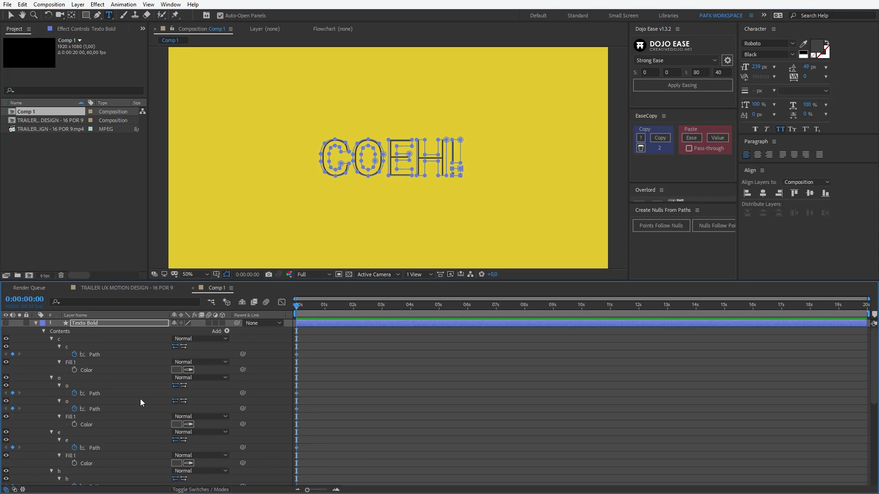
key("u")
key("ctrl+v")
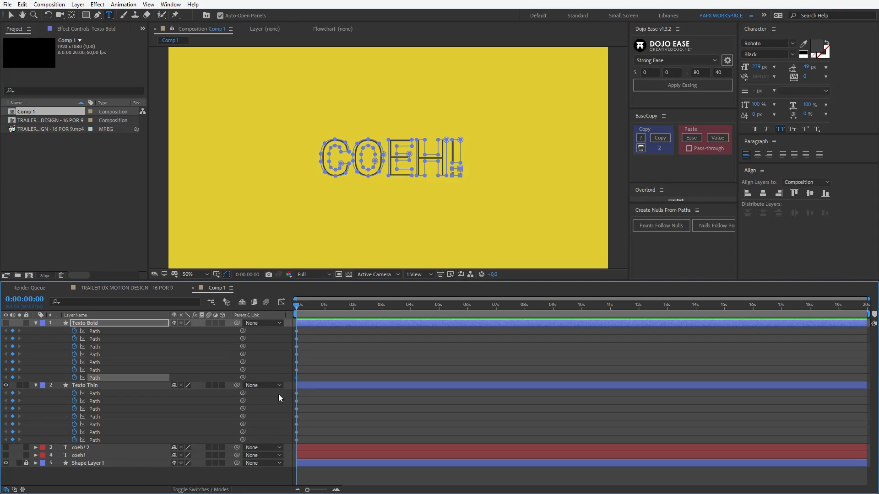
Step: Copy all of Texto Bold's path keyframes onto the matching Texto Thin paths at 0:00:01:29
left_click(109, 389)
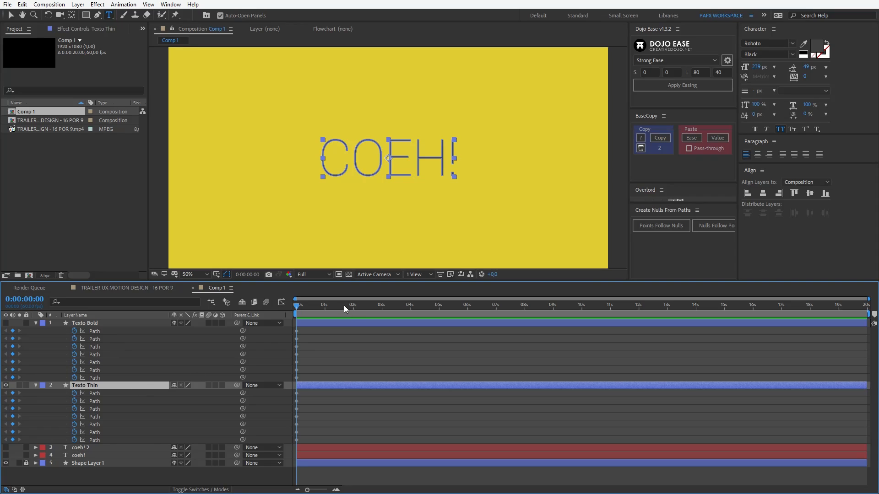
left_click_drag(344, 307, 287, 382)
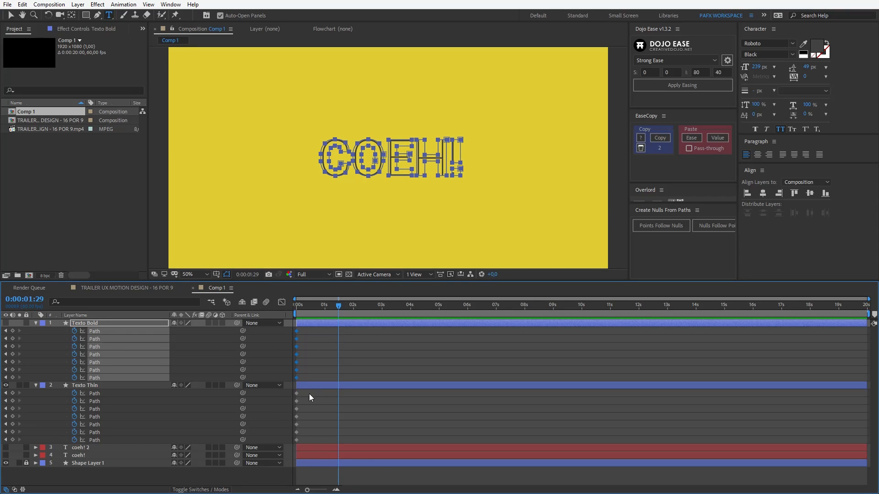
left_click_drag(309, 394, 287, 441)
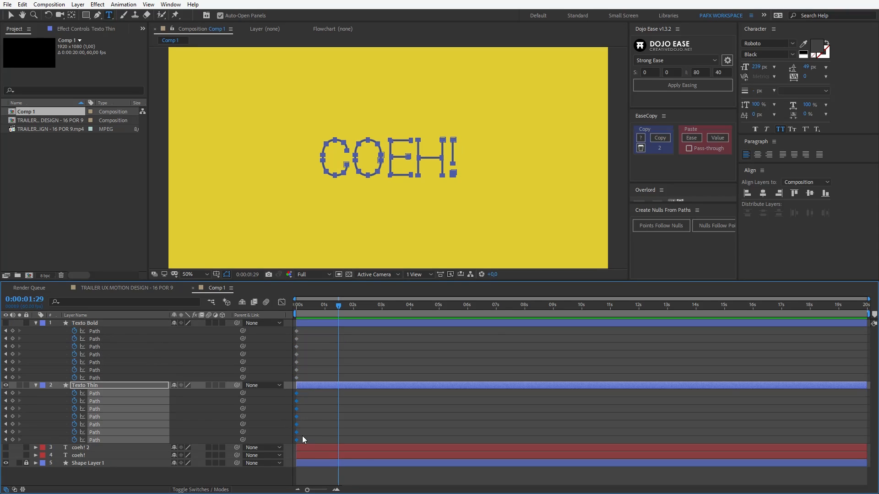
key("ctrl+v")
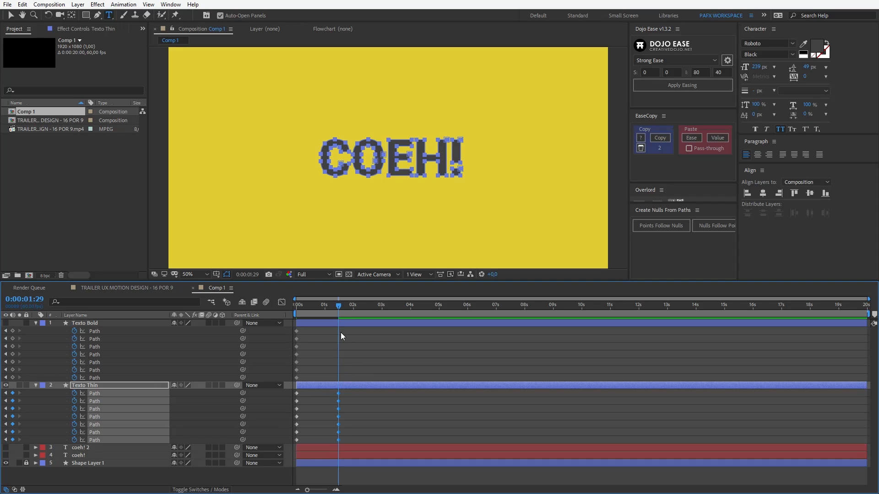
Step: Play back the thin-to-bold weight change from 0 s
left_click(383, 345)
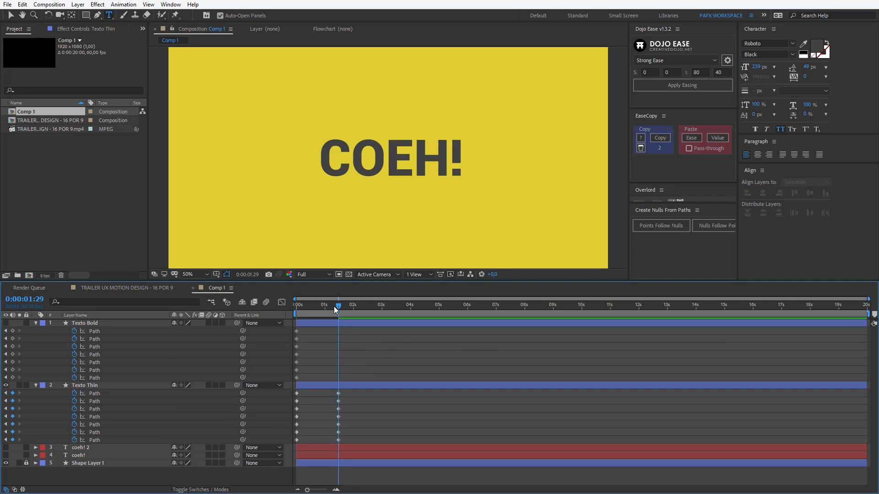
left_click_drag(334, 306, 263, 321)
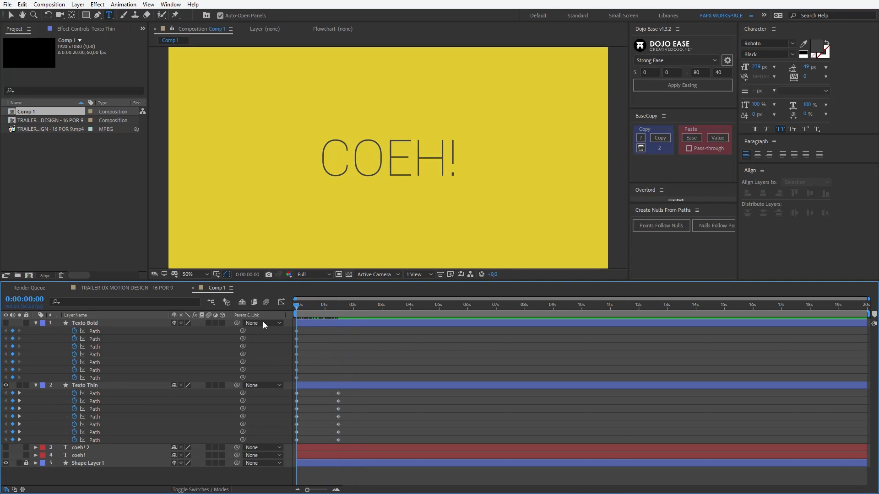
key("space")
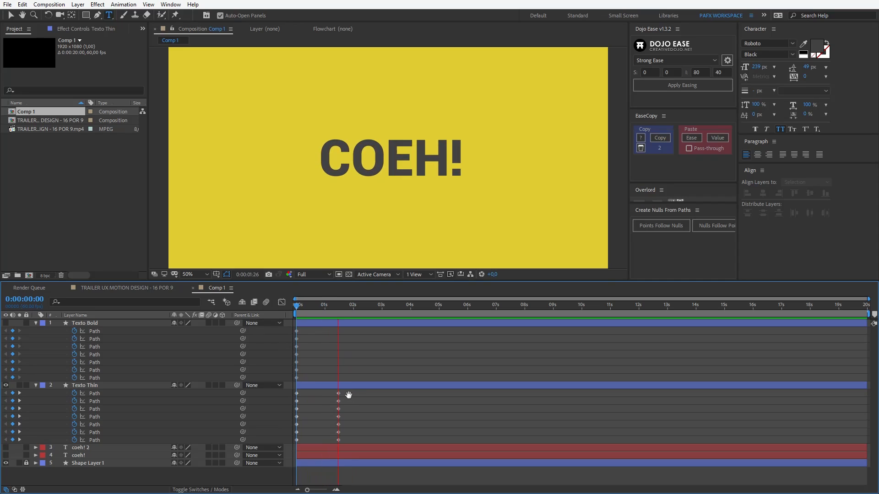
Step: Shape the speed graph of all Texto Thin path keyframes to peak at about frame 27 and slow down gradually toward the end
left_click_drag(347, 394, 285, 441)
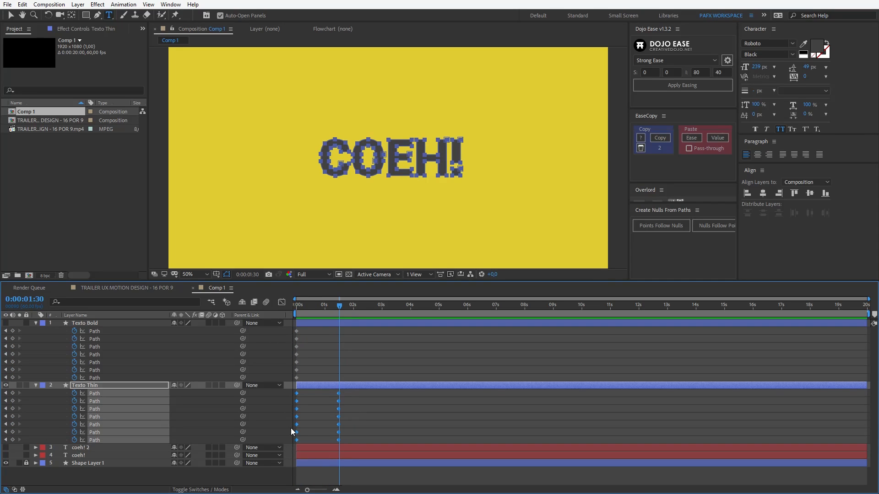
left_click(282, 303)
mouse_move(340, 409)
left_click_drag(373, 400, 176, 441)
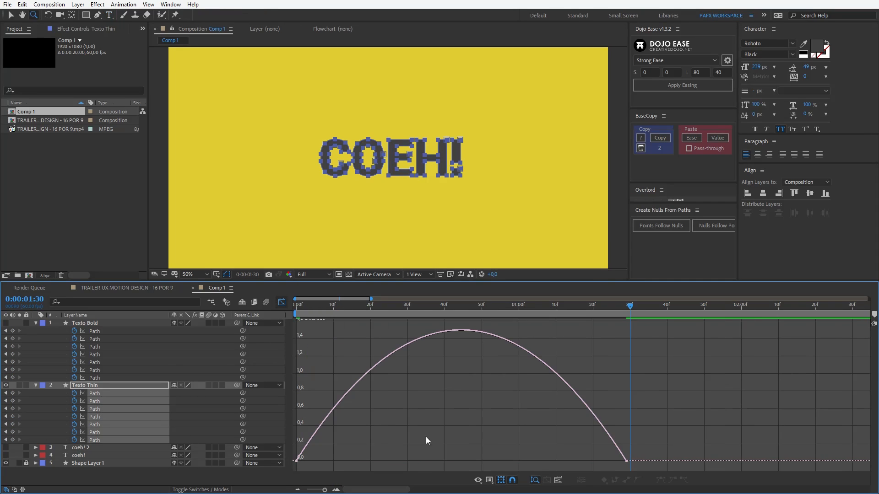
left_click_drag(654, 438, 514, 465)
left_click_drag(304, 450, 294, 469)
left_click_drag(579, 417, 674, 465)
left_click_drag(514, 458, 495, 463)
left_click_drag(295, 424, 361, 458)
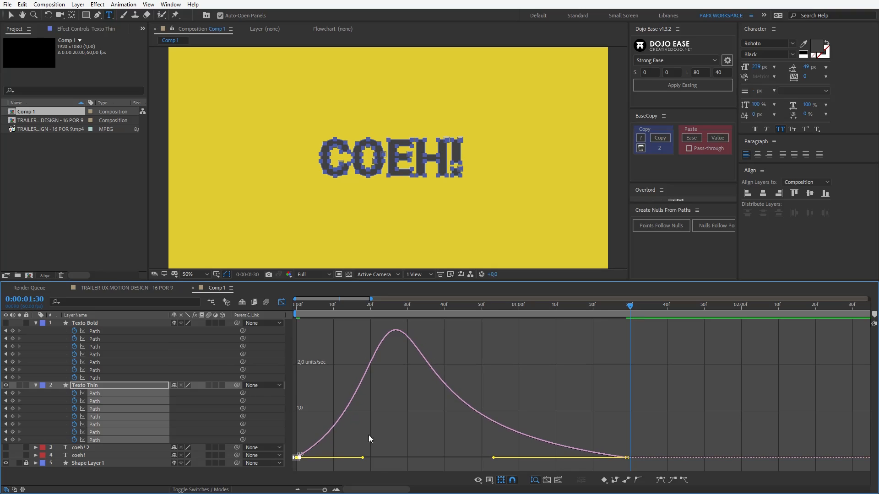
Step: Play back the eased weight change from 0 s with a wider time range in the graph
key("minus")
key("minus")
left_click_drag(350, 305, 252, 339)
key("space")
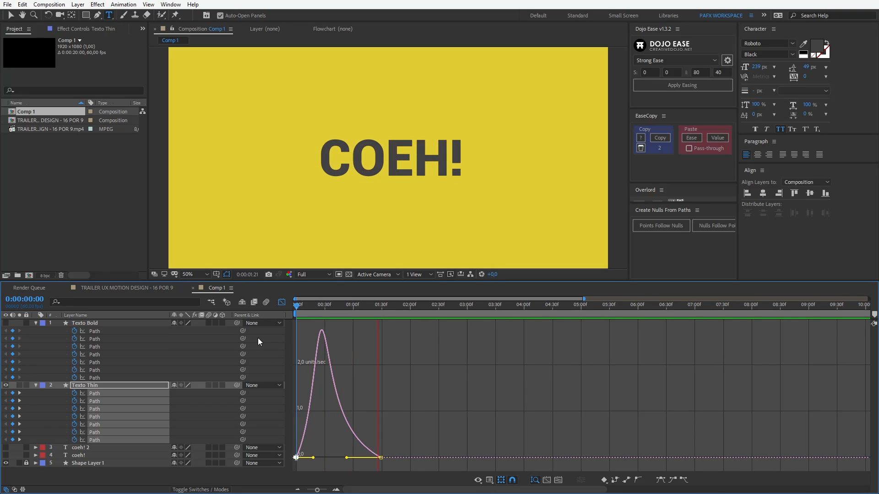
key("space")
Step: Return to the keyframe view at 0 s and delay the path keyframes of o, e, h and the exclamation mark by 3 frames
left_click(282, 302)
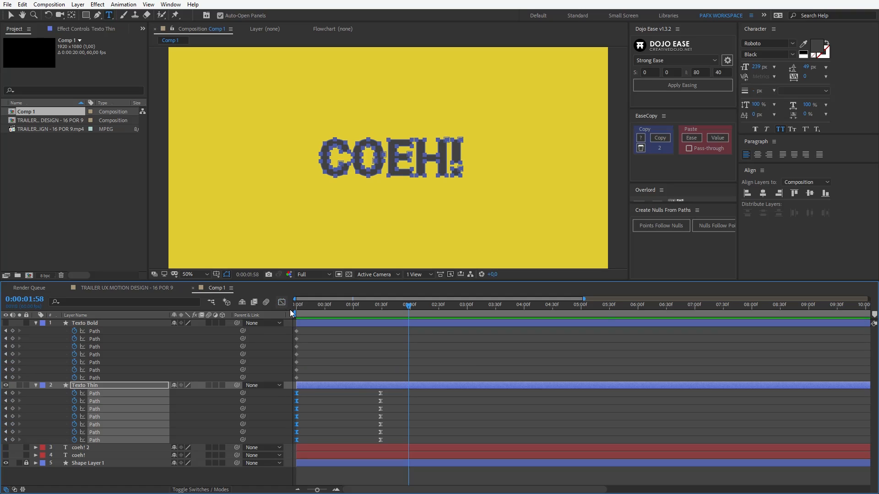
left_click_drag(340, 304, 251, 318)
left_click(418, 353)
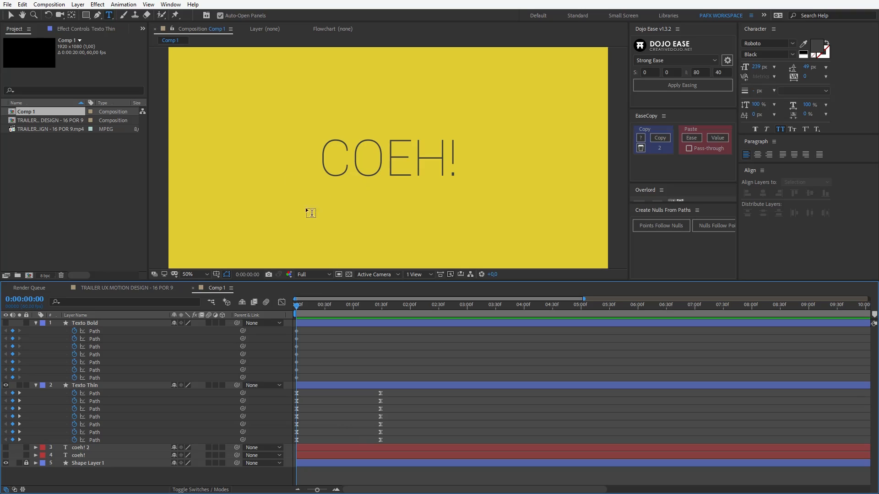
left_click_drag(397, 401, 297, 440)
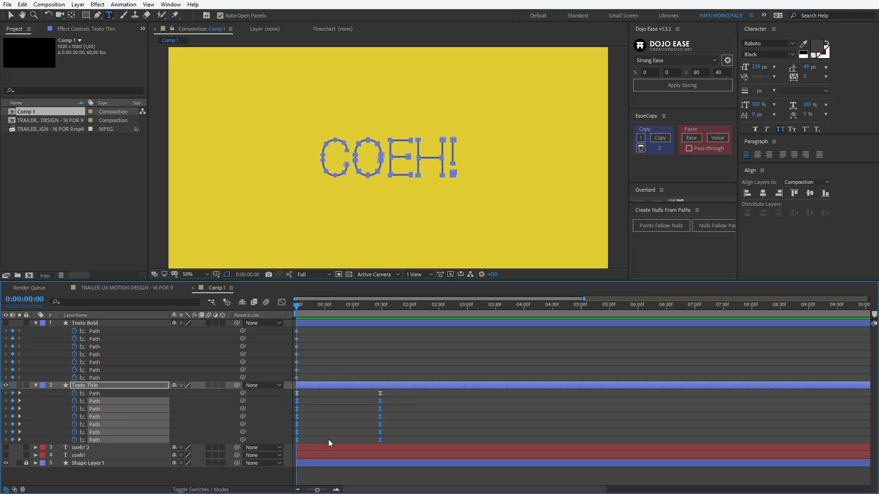
key("alt+Right")
key("alt+Right")
key("alt+Right")
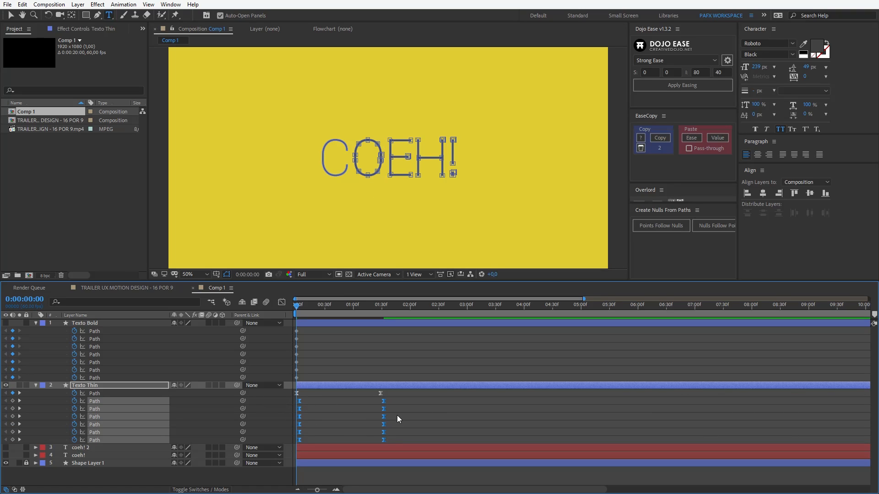
Step: Stagger the path keyframes of e, h and both exclamation mark parts by about 3 further frames per letter
left_click_drag(397, 416, 287, 449)
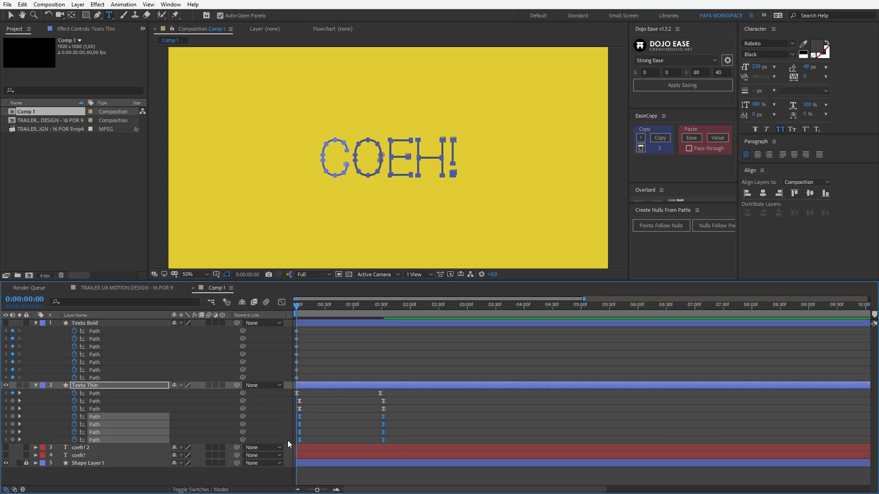
key("alt+Right")
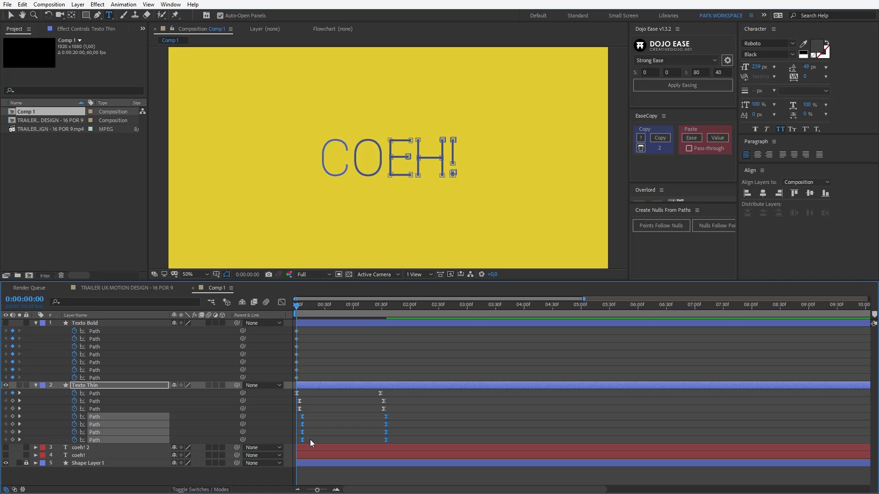
left_click_drag(284, 424, 444, 453)
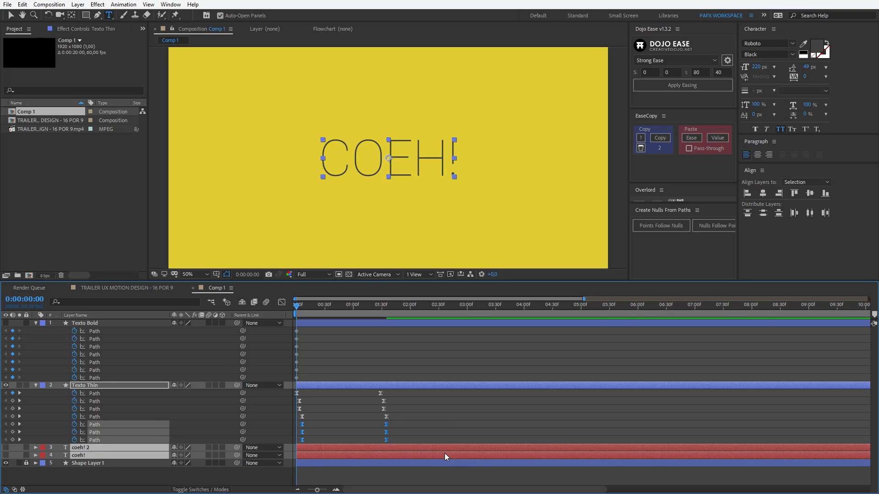
key("alt+Right")
key("alt+Right")
left_click_drag(295, 433, 474, 464)
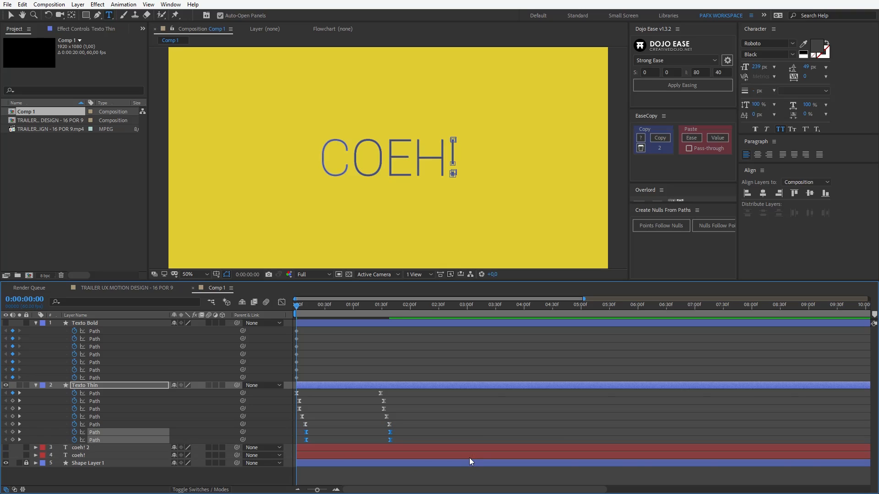
key("alt+Right")
Step: Play back the letter-by-letter weight change from 0 s
key("space")
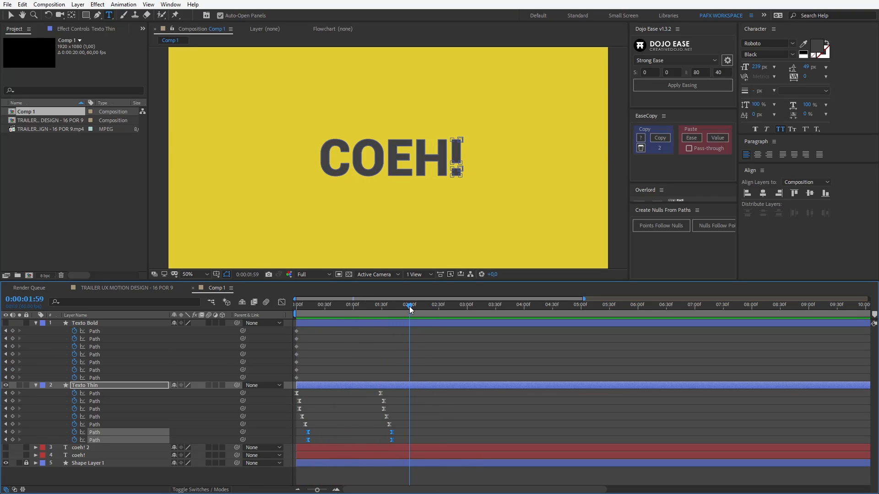
key("space")
key("space")
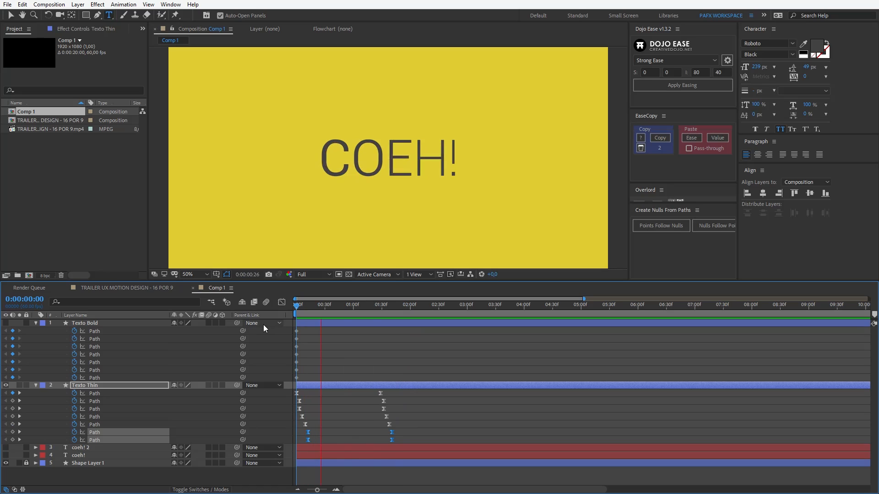
key("space")
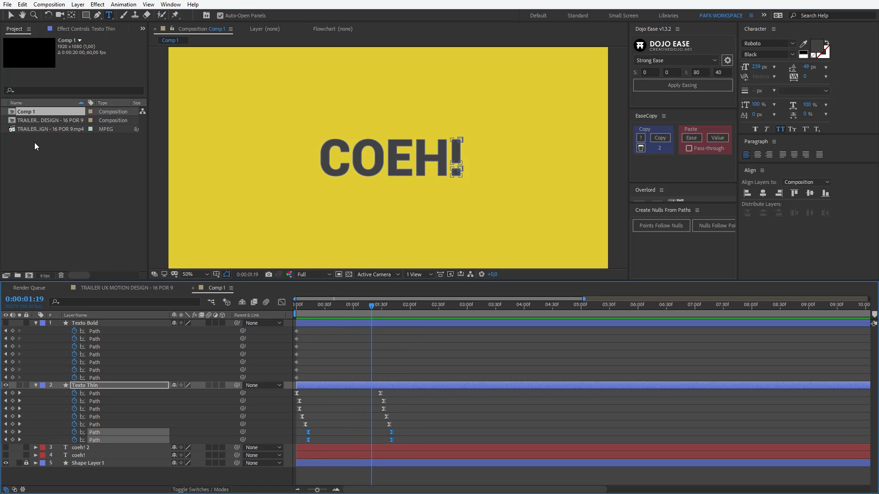
Step: Import the sound file leather01.wav and add it to Comp 1 as the lowest layer
left_click(130, 229)
key("alt+Tab")
key("alt+Tab")
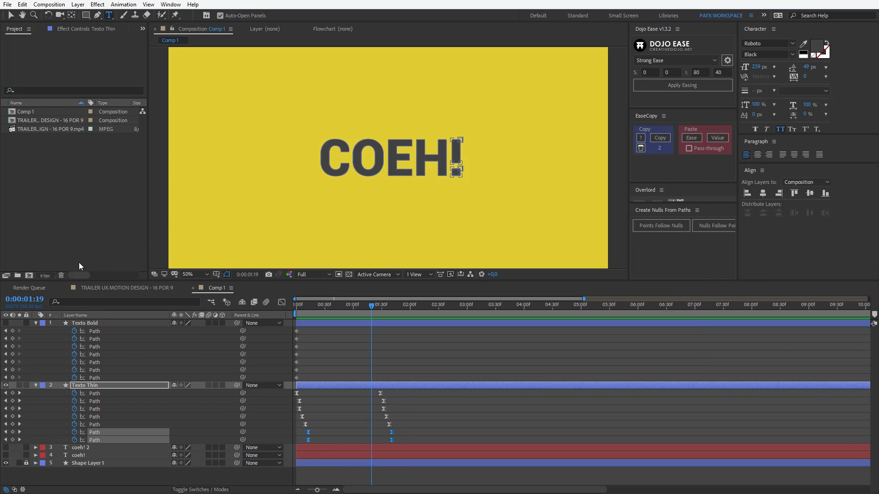
left_click_drag(79, 262, 76, 240)
left_click_drag(39, 122, 107, 465)
Step: Shift the leather01.wav layer about 7 frames later and play the animation with sound from 0 s
left_click(325, 305)
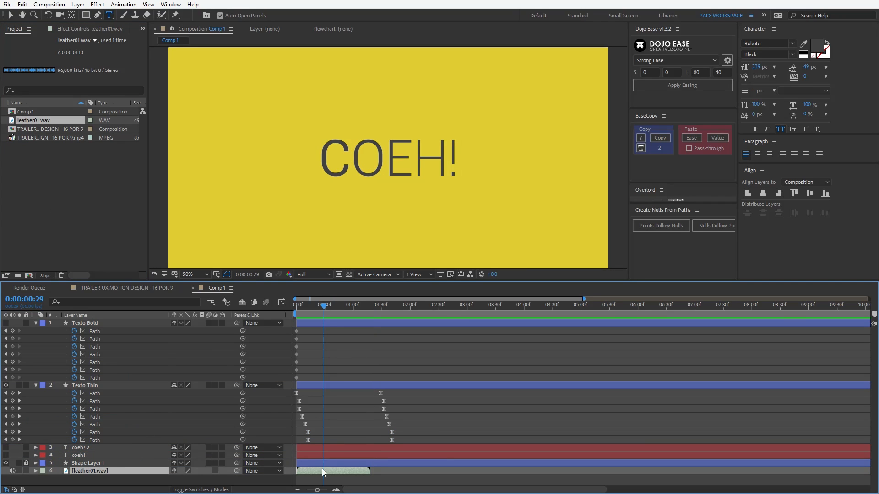
left_click_drag(323, 471, 329, 471)
key("Home")
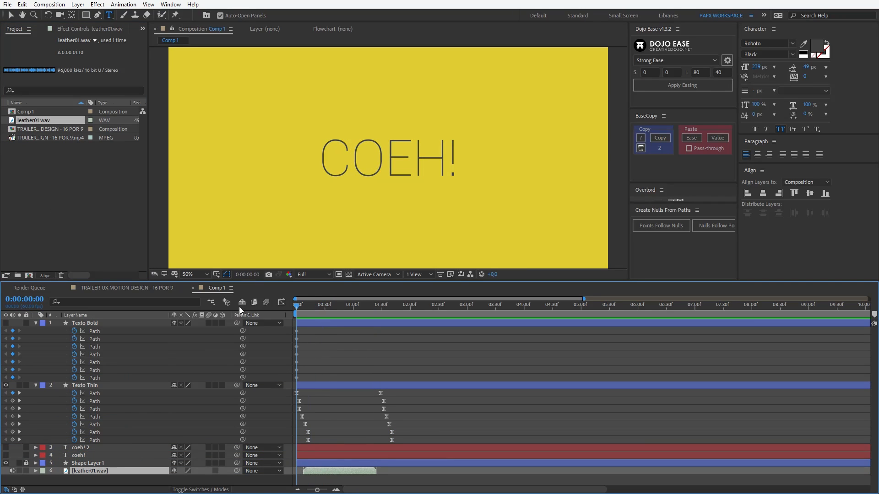
key("space")
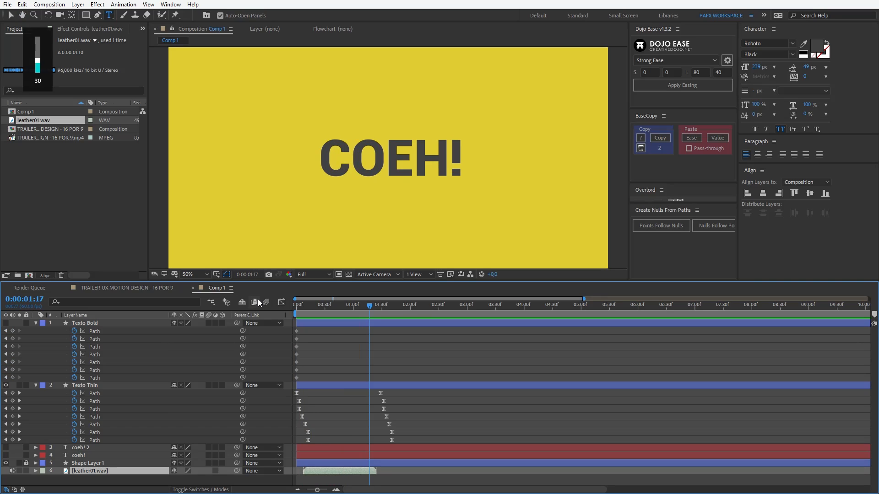
Step: Play back the animation with sound from 0 s and scrub through the letters' weight change up to about 1 s
key("space")
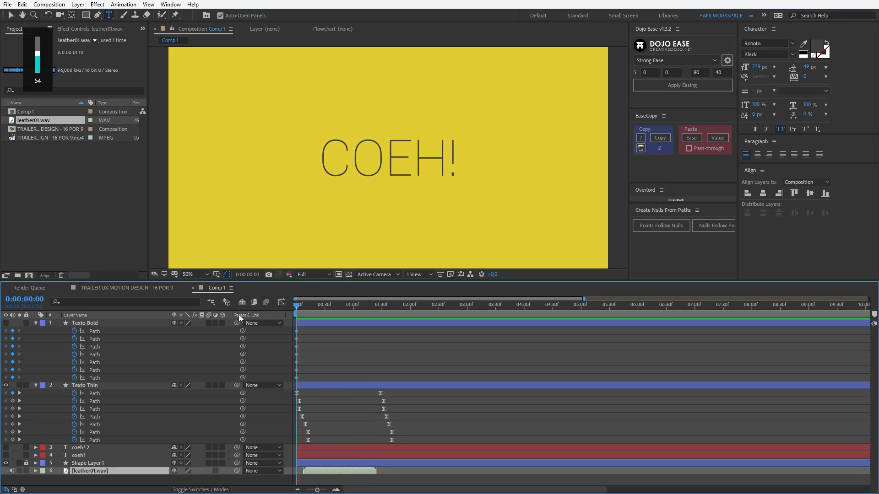
key("space")
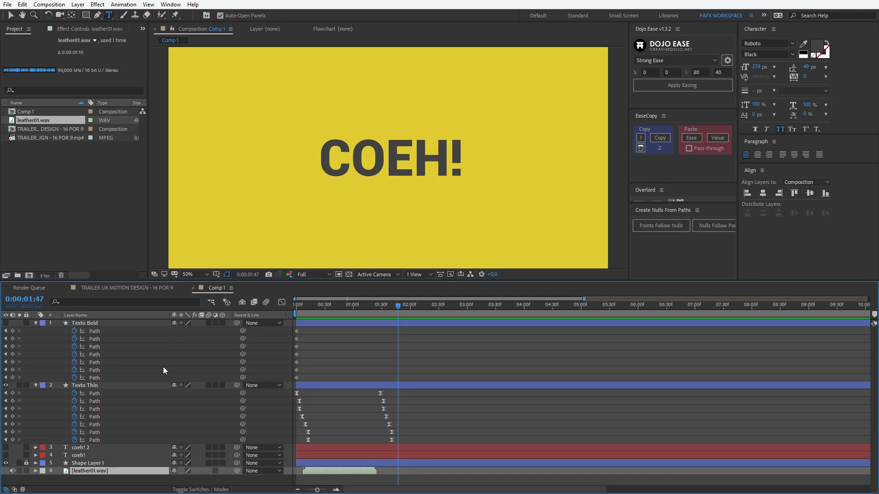
left_click_drag(309, 317, 325, 318)
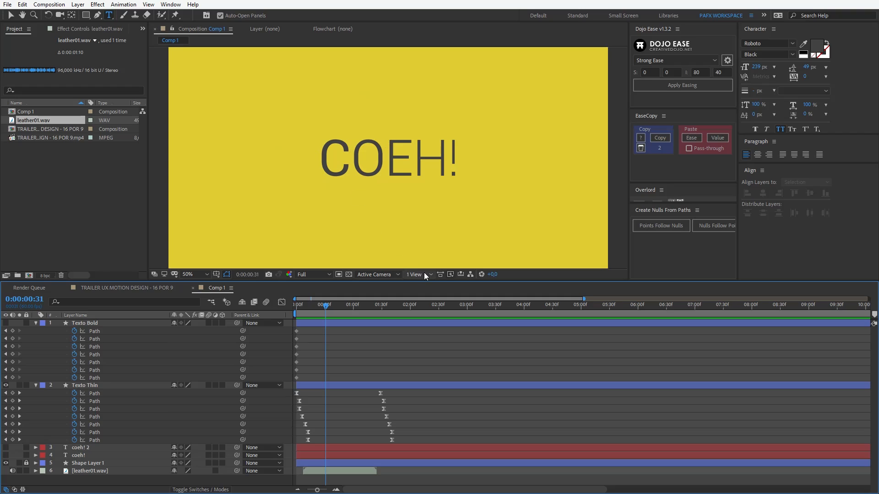
mouse_move(339, 311)
left_mouse_down()
mouse_move(315, 307)
mouse_move(353, 310)
left_mouse_up()
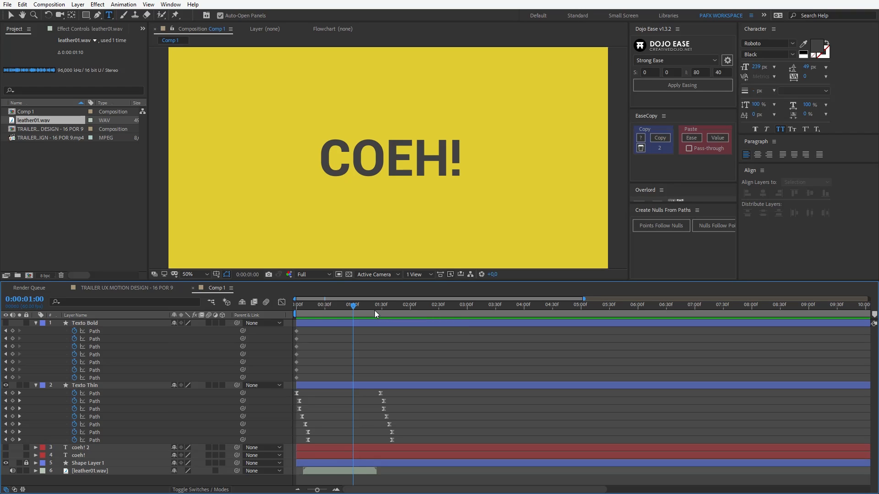
left_click(348, 305)
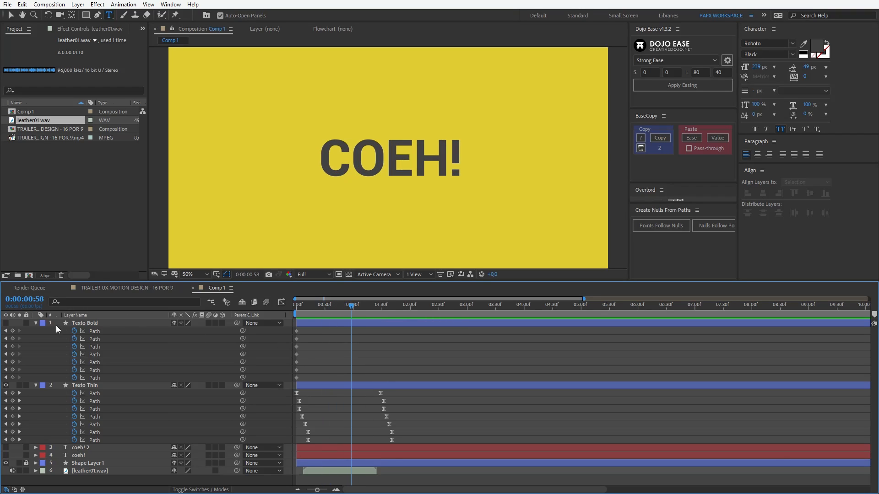
Step: Collapse the keyframed properties of all layers in Comp 1 and check the weight change around frame 40
key("ctrl+a")
key("u")
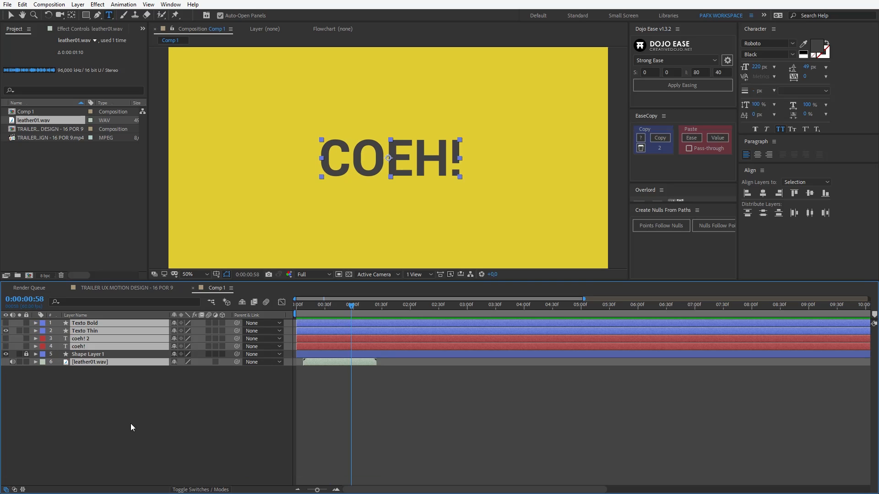
left_click(131, 424)
mouse_move(339, 308)
left_mouse_down()
mouse_move(361, 312)
mouse_move(322, 313)
mouse_move(336, 312)
left_mouse_up()
mouse_move(336, 316)
left_mouse_down()
mouse_move(322, 315)
mouse_move(334, 315)
left_mouse_up()
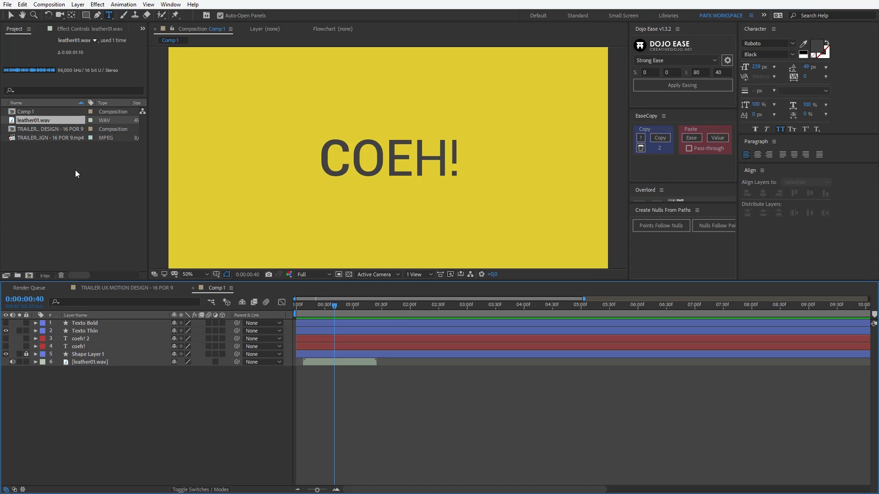
Step: Duplicate Comp 1 and, in the copy, delete the Texto Bold, Texto Thin, coeh! 2 and coeh! layers
left_click(42, 112)
key("ctrl+d")
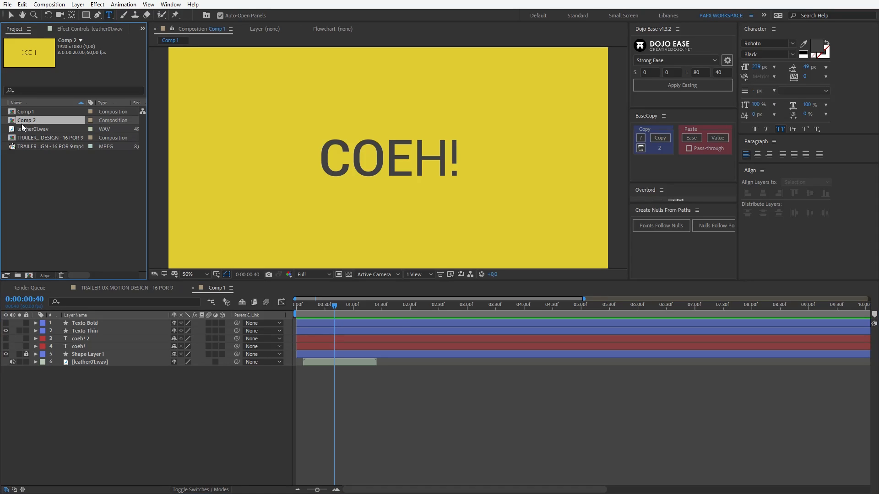
double_click(32, 120)
left_click(85, 323)
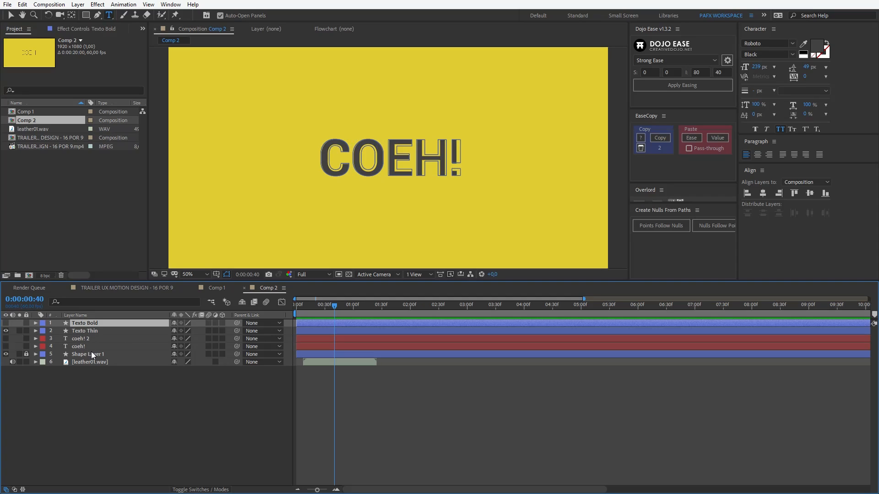
left_click(92, 346, "shift")
key("Delete")
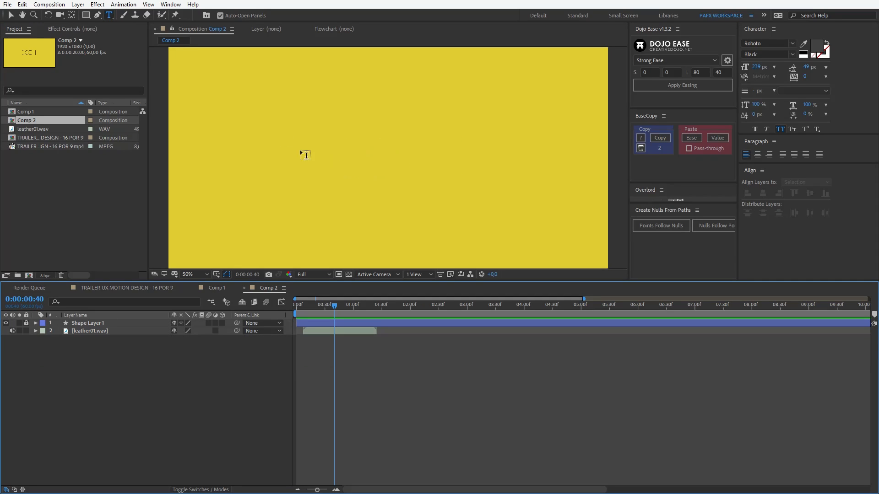
Step: Add a text layer reading "opa!" and set its font to Bebas Neue Thin
left_click(329, 163)
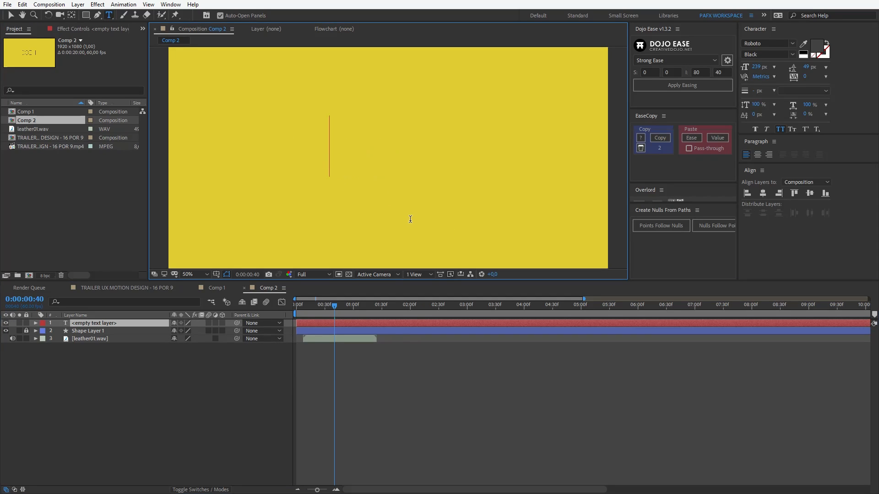
type("opa")
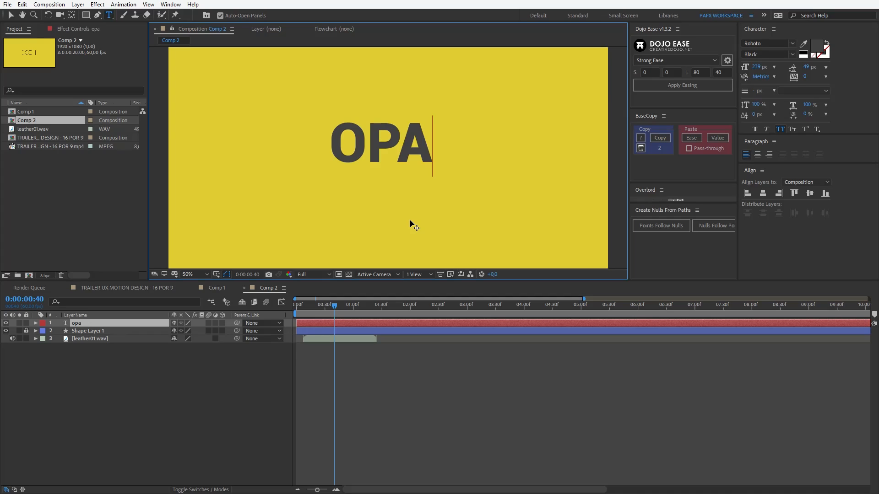
type("!")
key("ctrl+a")
left_click(768, 45)
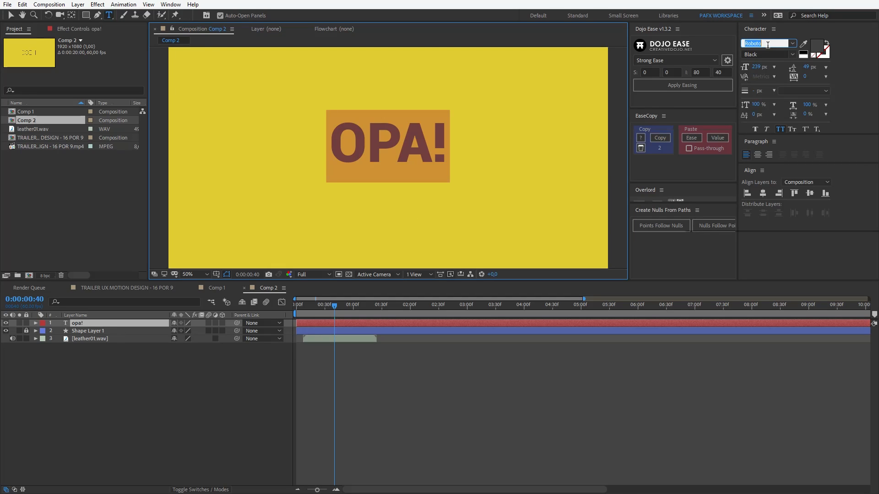
type("Bebas Neue")
key("Return")
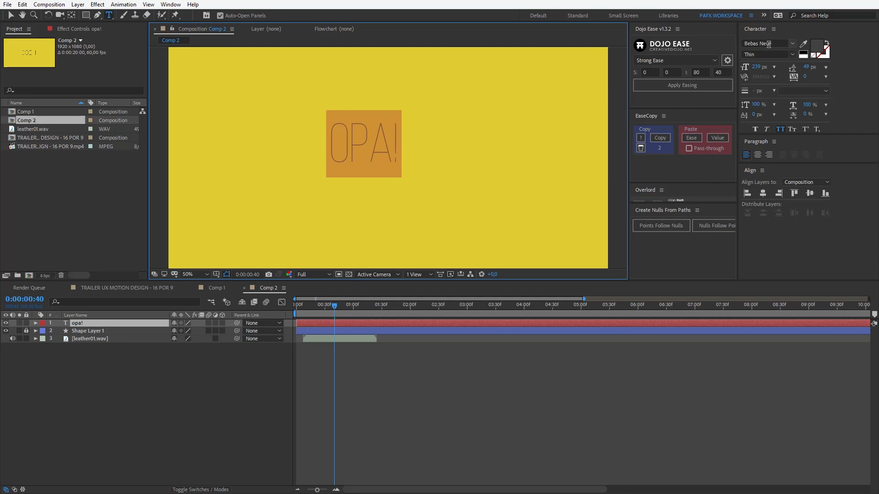
left_click(793, 55)
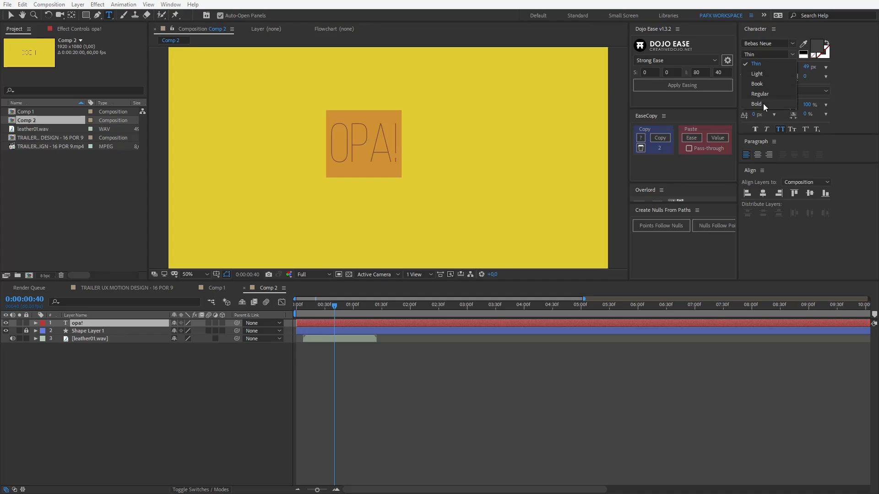
left_click(103, 323)
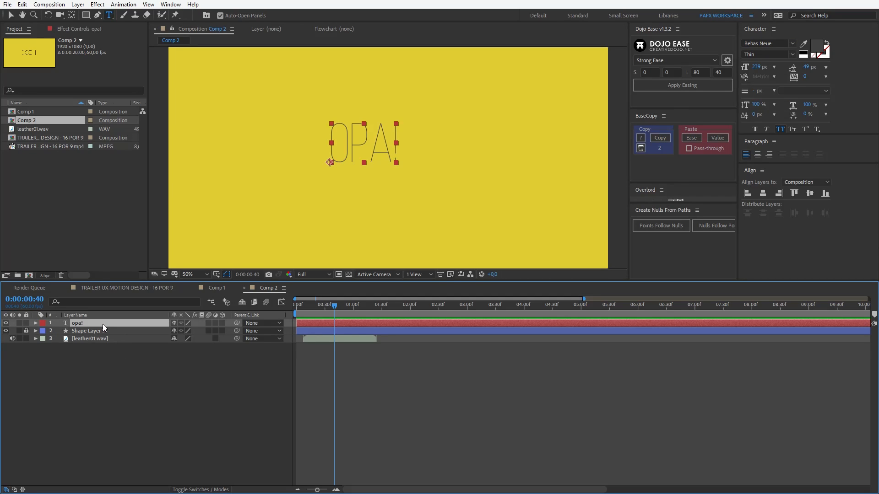
Step: Centre the text layer and its anchor point in the composition, and remove the exclamation mark so it reads "opa"
key("ctrl+alt+Home")
key("ctrl+Home")
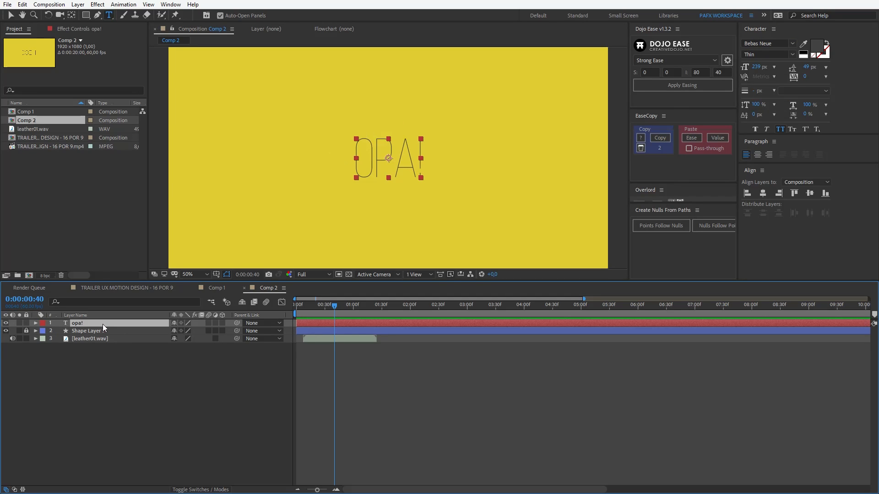
double_click(65, 323)
key("BackSpace")
key("Escape")
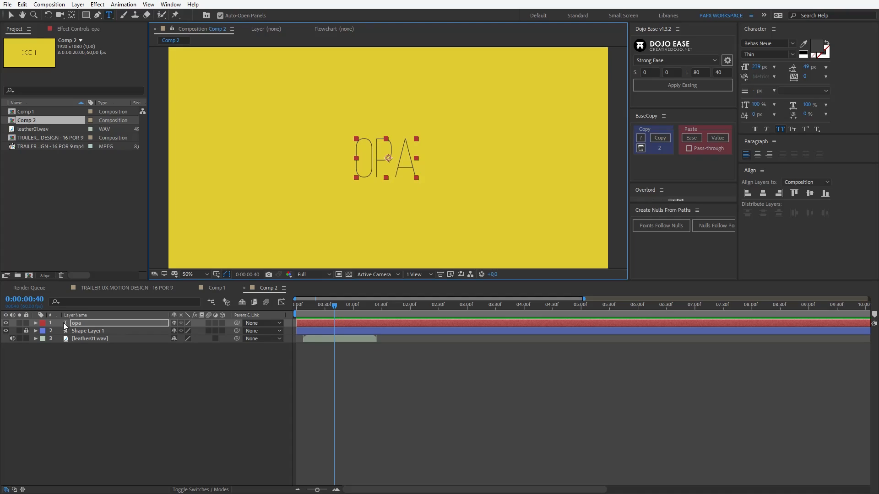
left_click(84, 322)
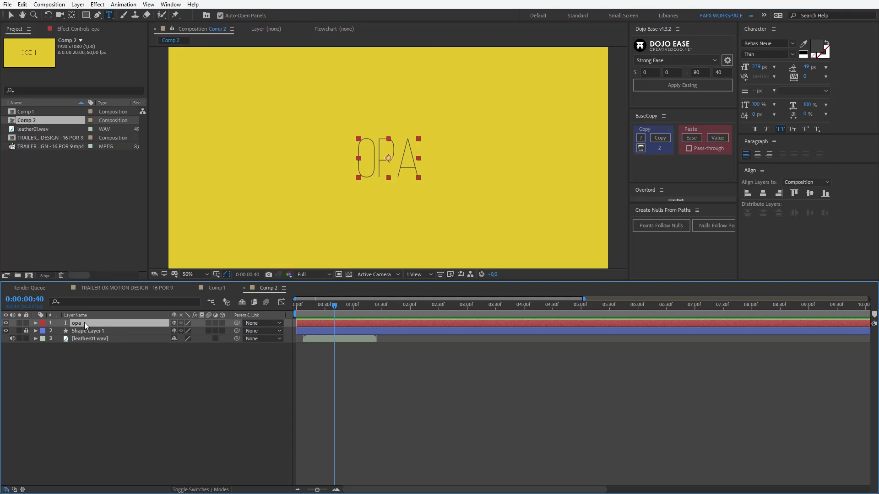
Step: Duplicate the opa text layer and set the copy's font style to Bold
key("ctrl+d")
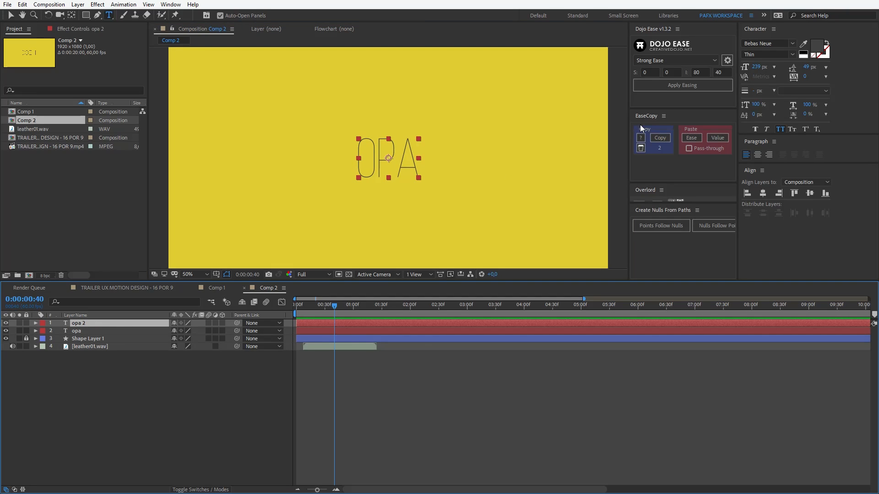
left_click(788, 53)
left_click(767, 100)
left_click(182, 383)
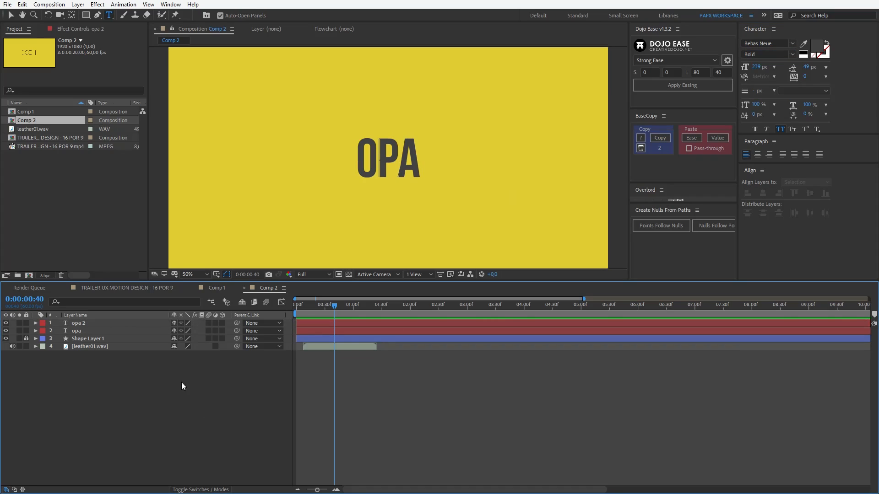
Step: Create shapes from the thin opa text and name the resulting layer Texto Thin
right_click(85, 330)
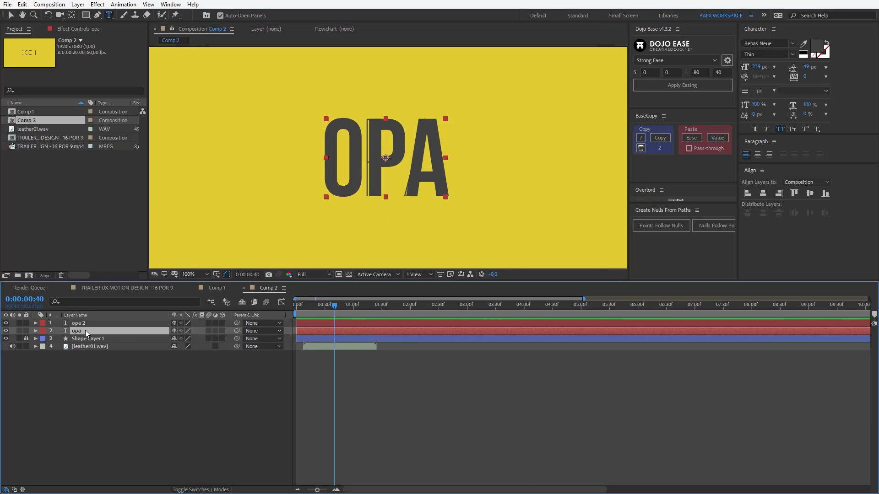
mouse_move(109, 264)
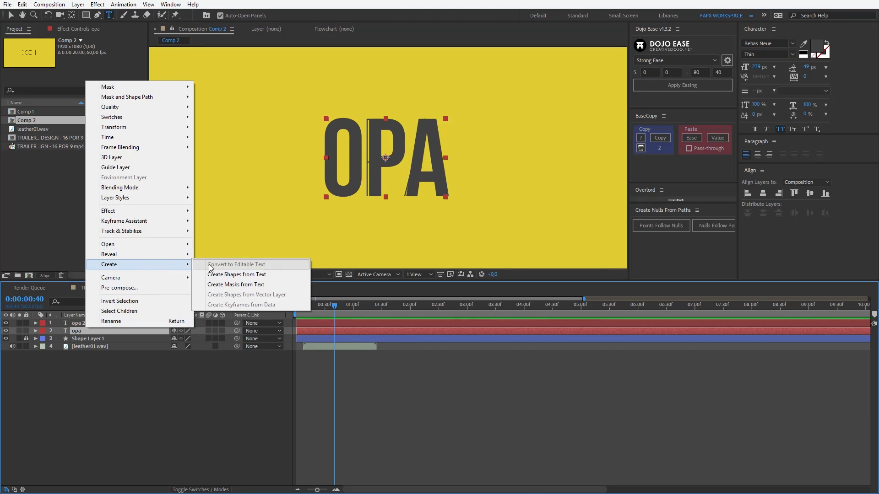
left_click(243, 275)
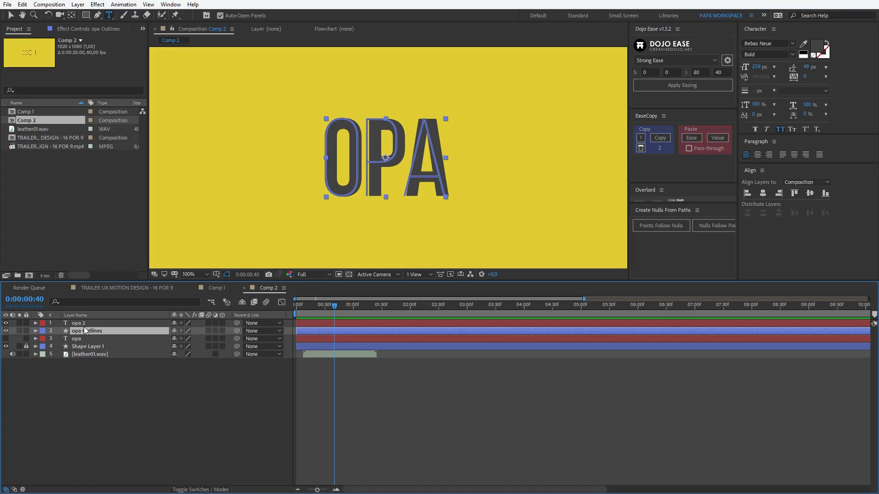
key("Return")
type("T")
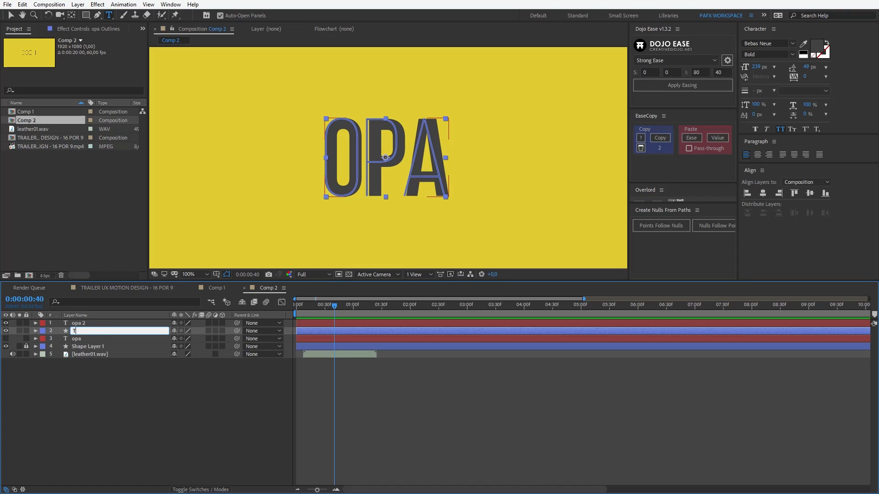
type("exto Thin")
Step: Create shapes from the bold opa 2 text as a layer named Texto Bold, and move Texto Thin directly beneath it
left_click(84, 326)
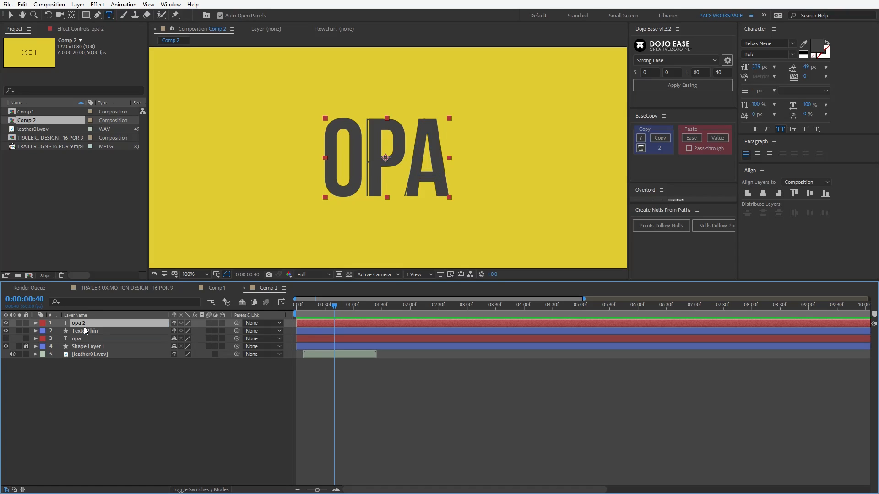
right_click(91, 324)
mouse_move(178, 265)
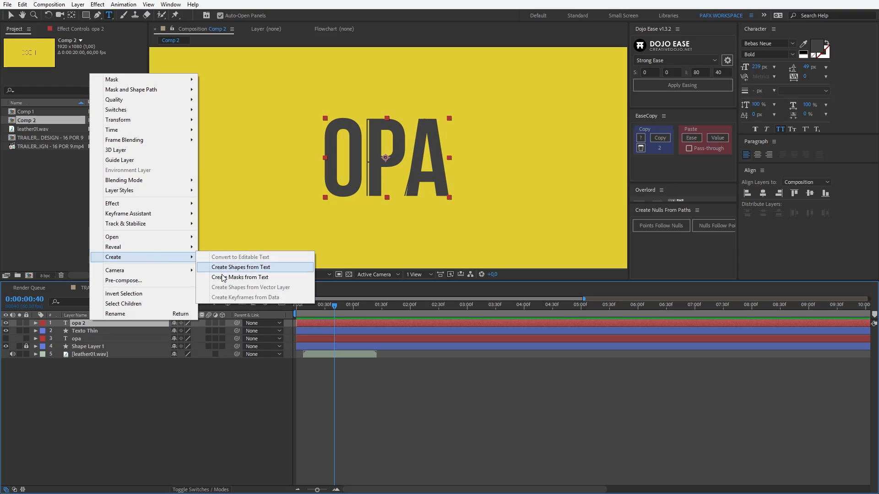
left_click(222, 267)
key("Return")
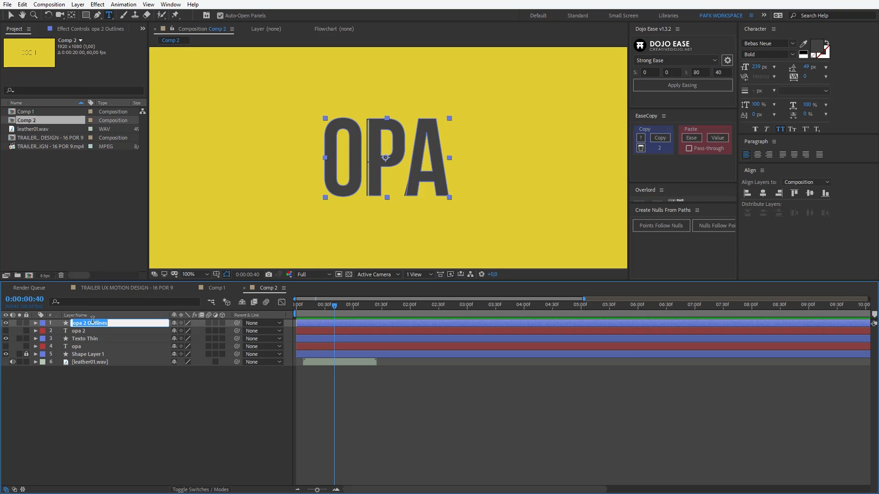
type("Texto Bold")
key("Return")
left_click_drag(91, 338, 92, 329)
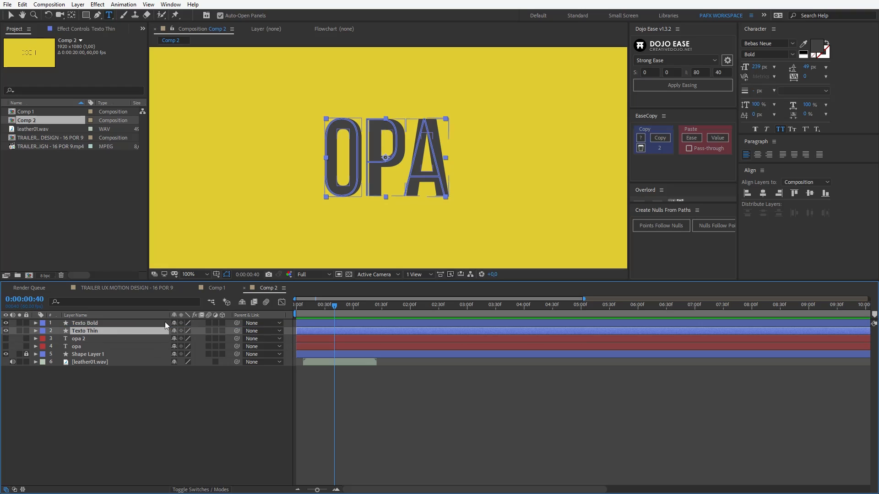
Step: Return to 0 s, reveal the contents of Texto Thin and hide the Texto Bold layer
left_click_drag(317, 306, 295, 306)
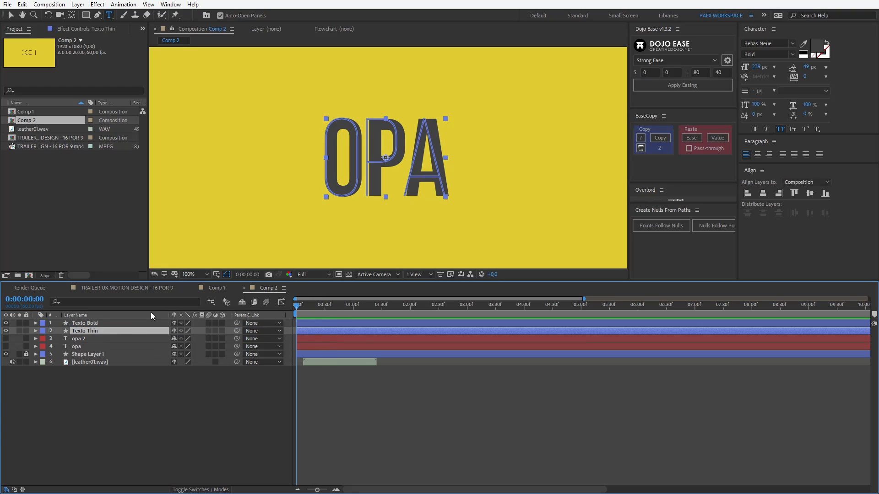
key("u")
key("u")
left_click(7, 323)
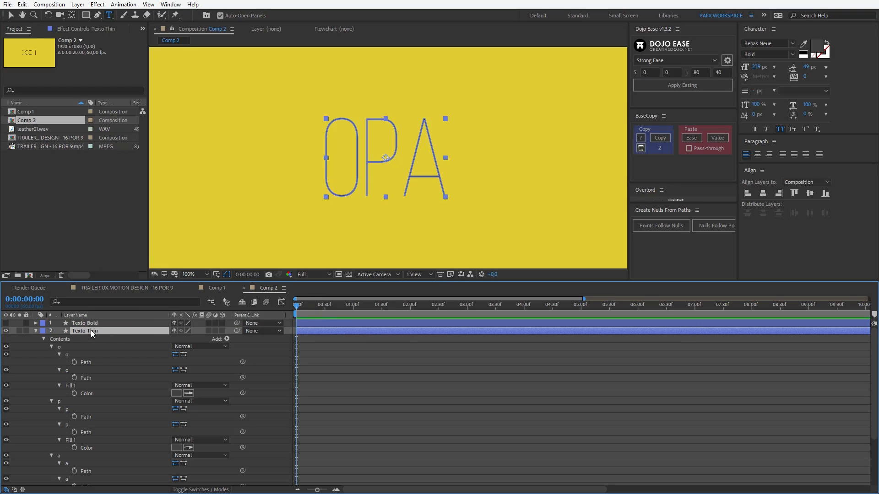
Step: Add path keyframes at 0 s to all six o, p and a paths of Texto Thin, and show only the keyframed properties
left_click(75, 362)
left_click(75, 378)
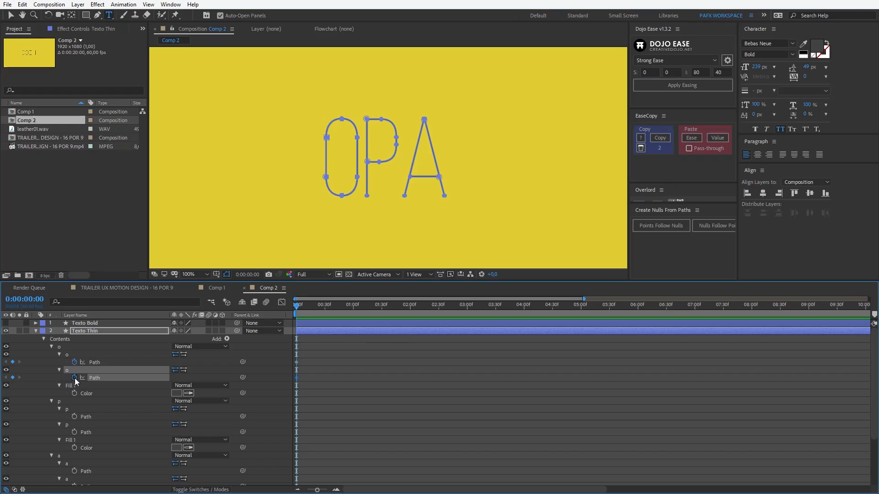
left_click(74, 417)
left_click(75, 432)
scroll(116, 428, "down", 3)
left_click(74, 424)
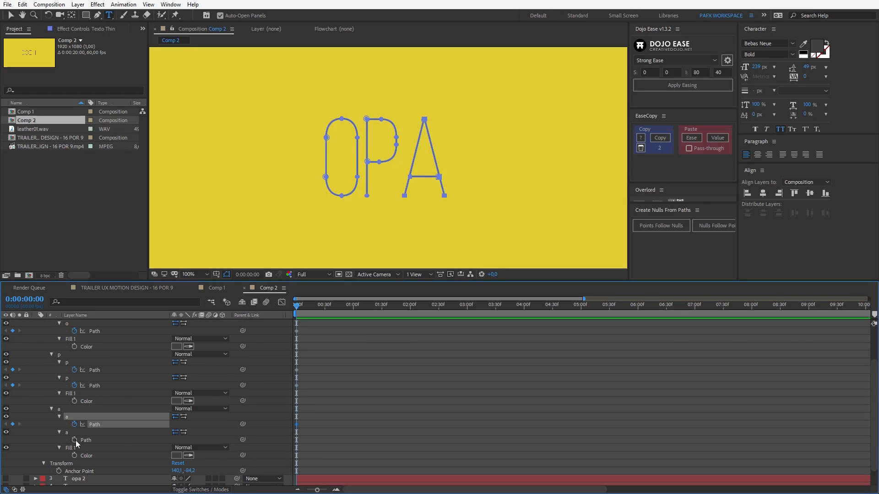
left_click(75, 440)
scroll(103, 403, "up", 3)
key("u")
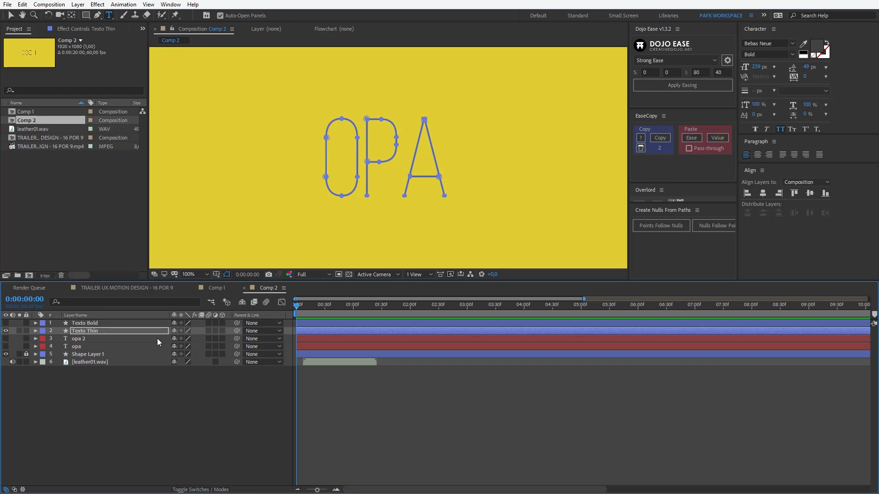
key("u")
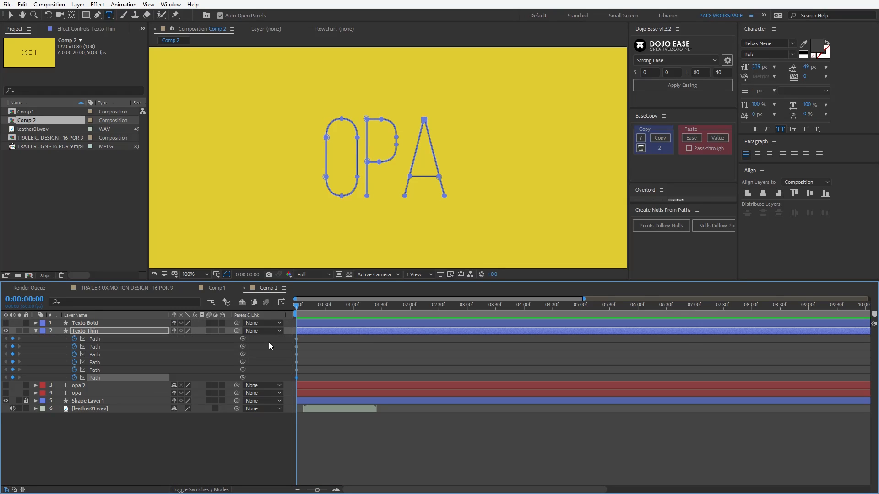
Step: Add path keyframes at 0 s to all six o, p and a paths of Texto Bold, and show only the keyframed properties
left_click(101, 324)
key("u")
key("u")
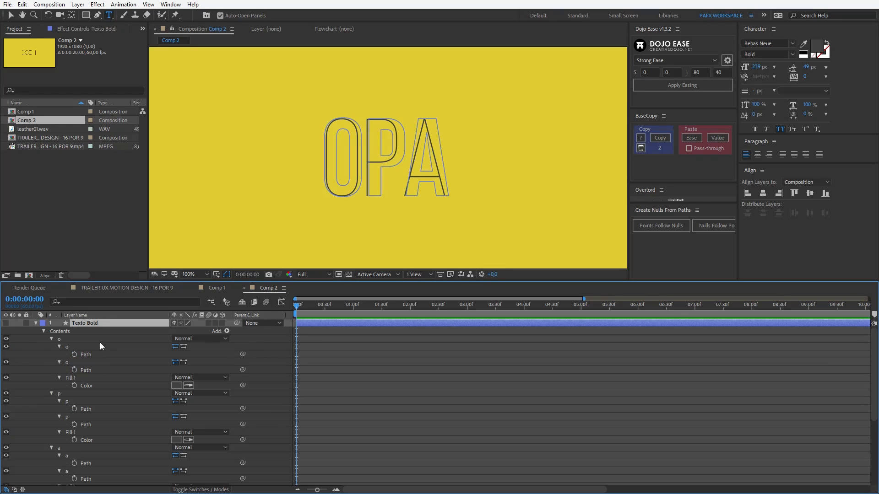
left_click(74, 355)
left_click(74, 370)
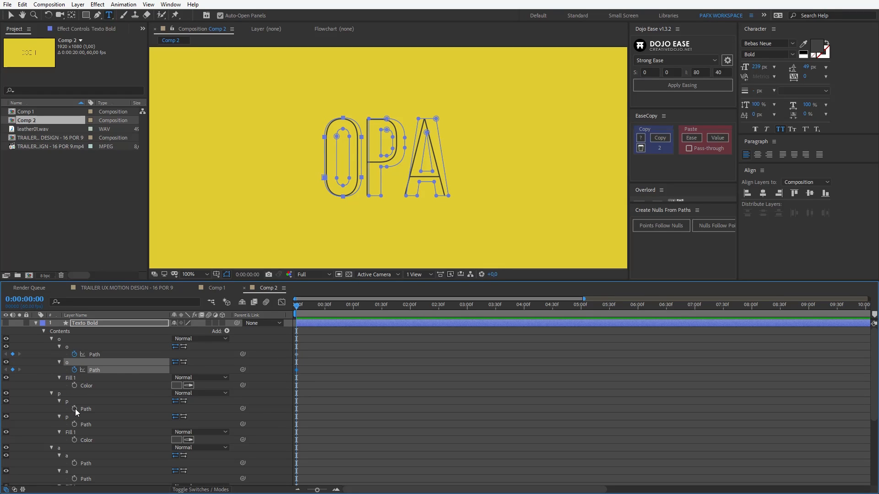
left_click(75, 408)
left_click(74, 425)
scroll(122, 421, "down", 3)
left_click(74, 417)
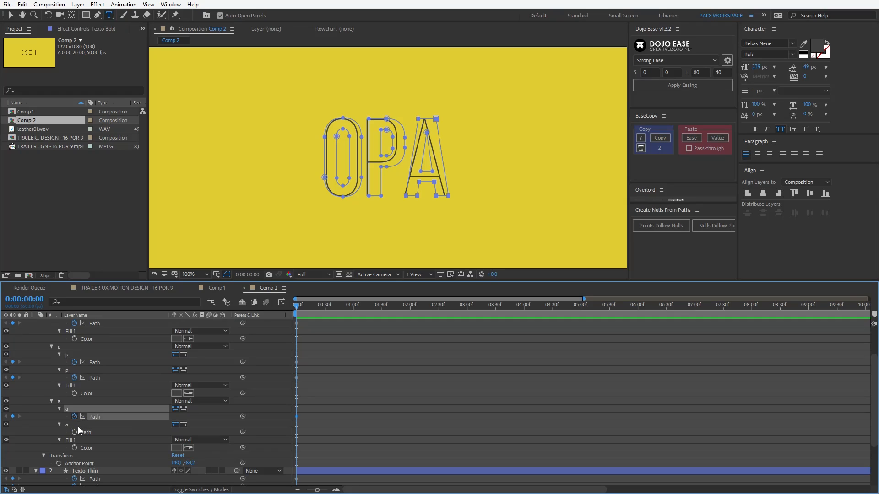
left_click(74, 431)
key("u")
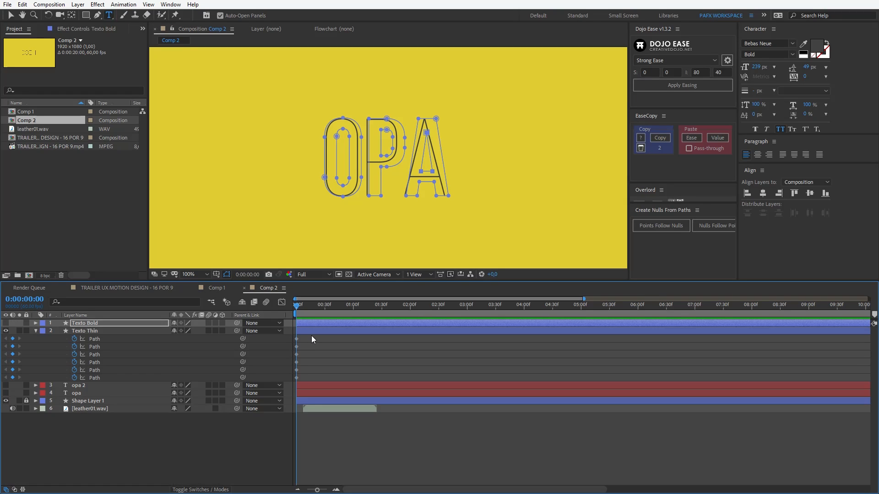
key("u")
Step: Copy the six path keyframes of Texto Bold and paste them onto the matching Texto Thin paths at 0:00:01:30
left_click_drag(311, 332, 287, 369)
left_click_drag(367, 308, 381, 310)
left_click_drag(314, 382, 287, 433)
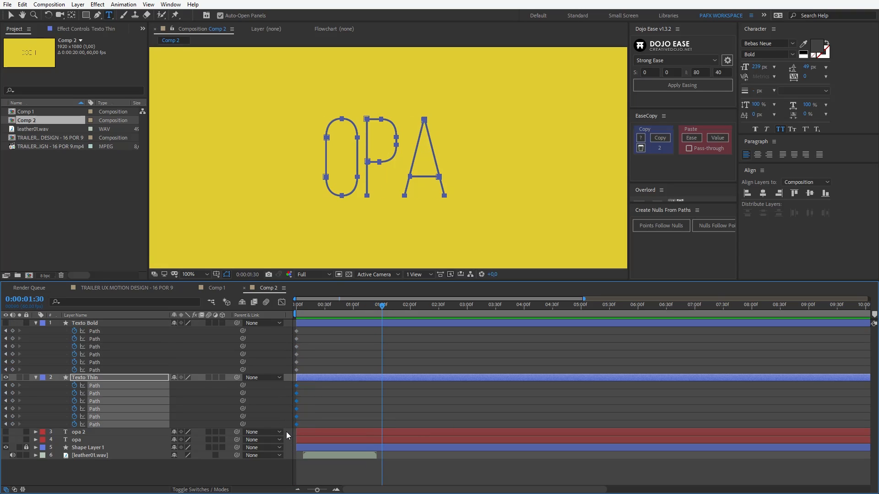
key("ctrl+v")
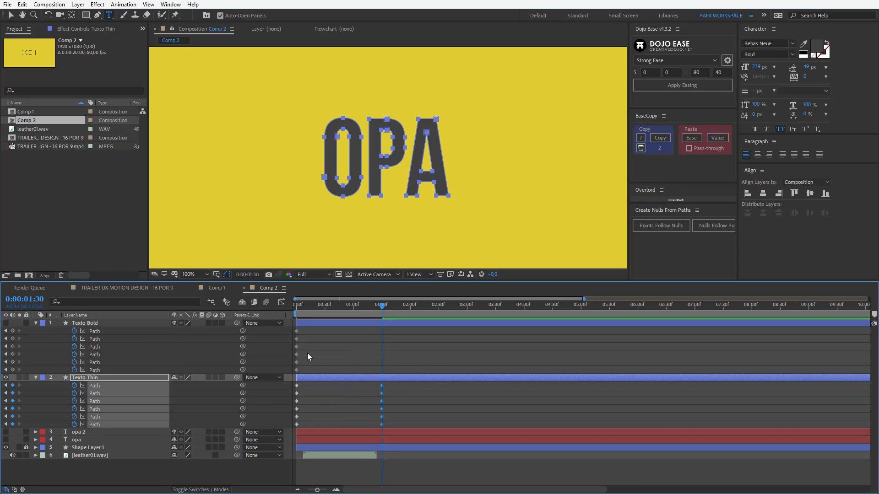
left_click(313, 339)
left_click_drag(382, 306, 398, 324)
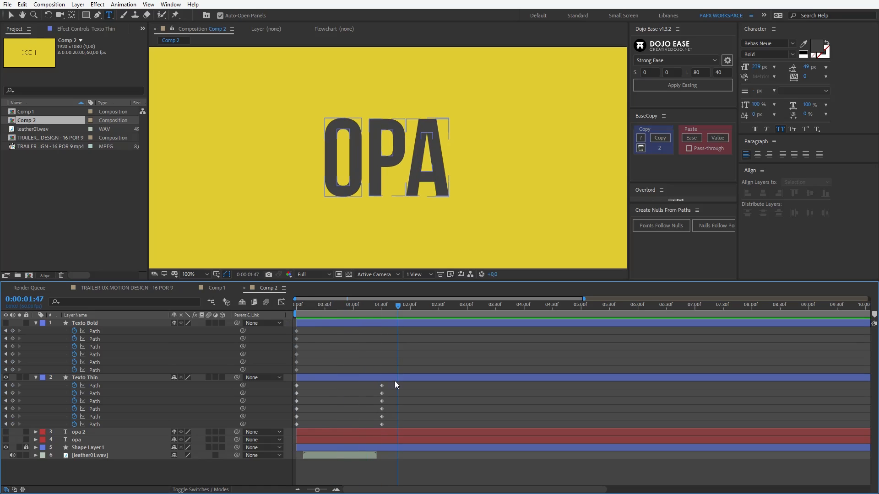
Step: Ease all Texto Thin path keyframes, shape the speed graph for an early peak and a long slowdown, and preview the animation
left_click_drag(390, 383, 281, 435)
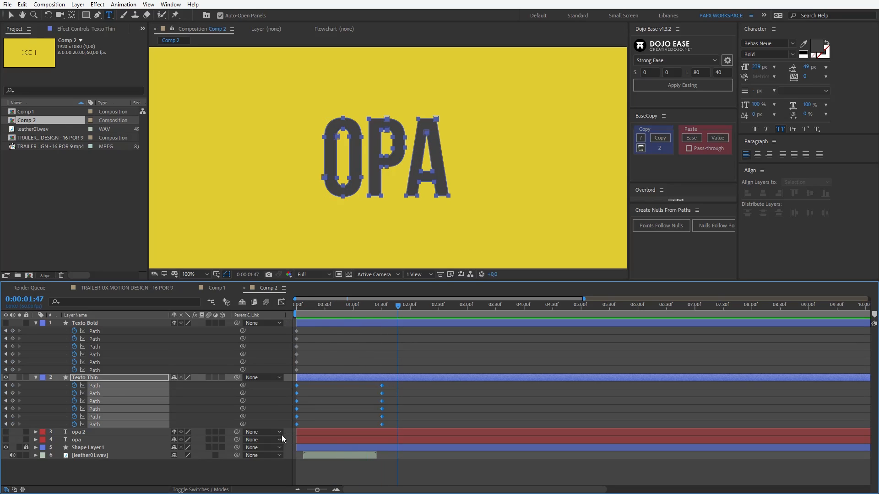
left_click(282, 302)
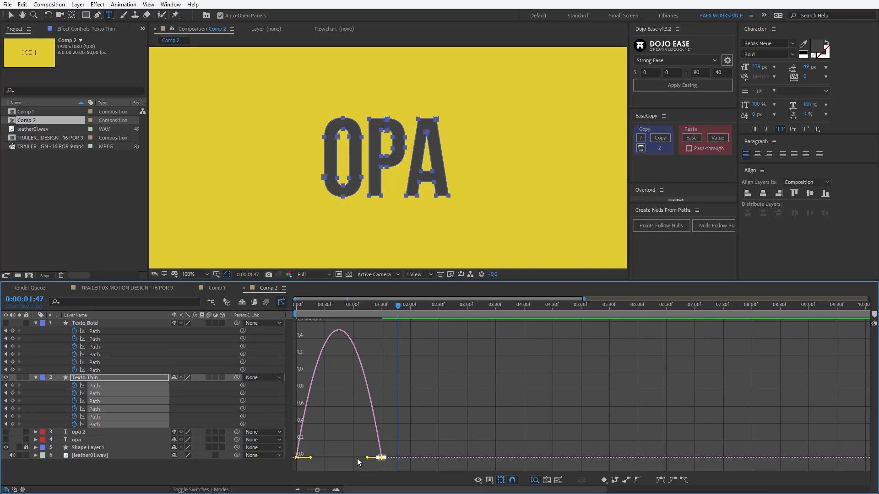
left_click_drag(368, 457, 315, 462)
left_click(297, 458)
left_click_drag(396, 461, 347, 457)
left_click_drag(317, 304, 280, 309)
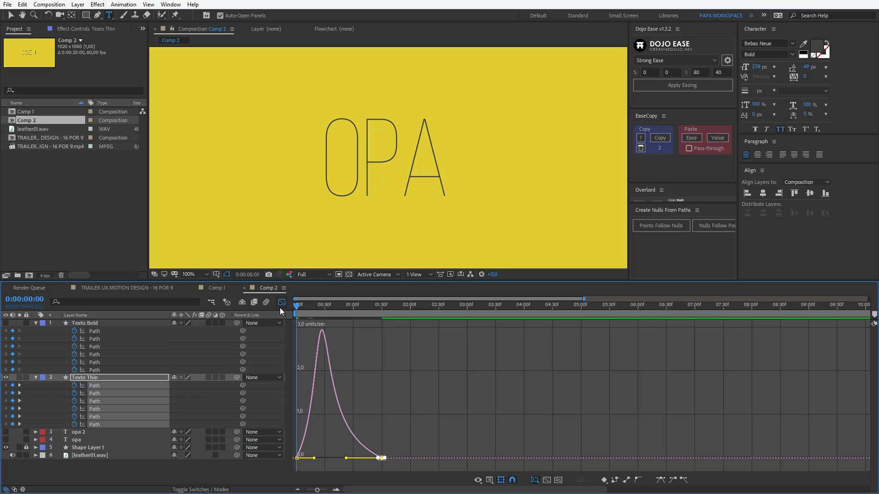
key("space")
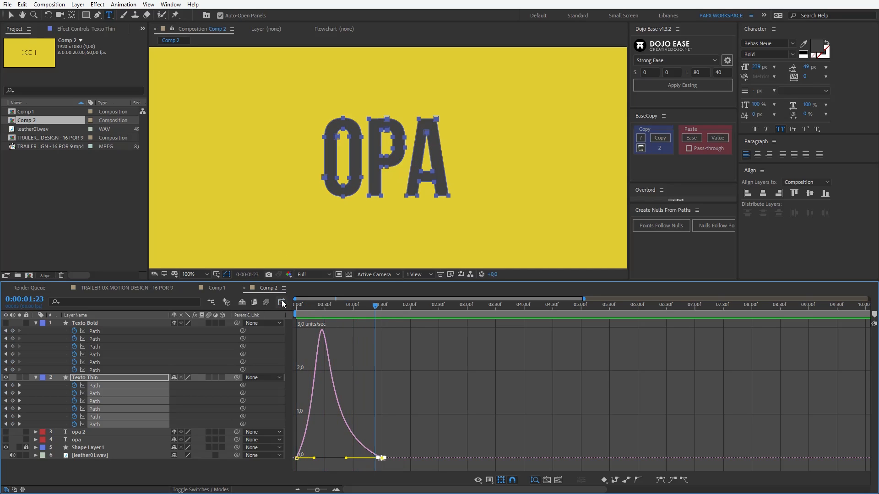
left_click(282, 303)
left_click_drag(321, 306, 292, 308)
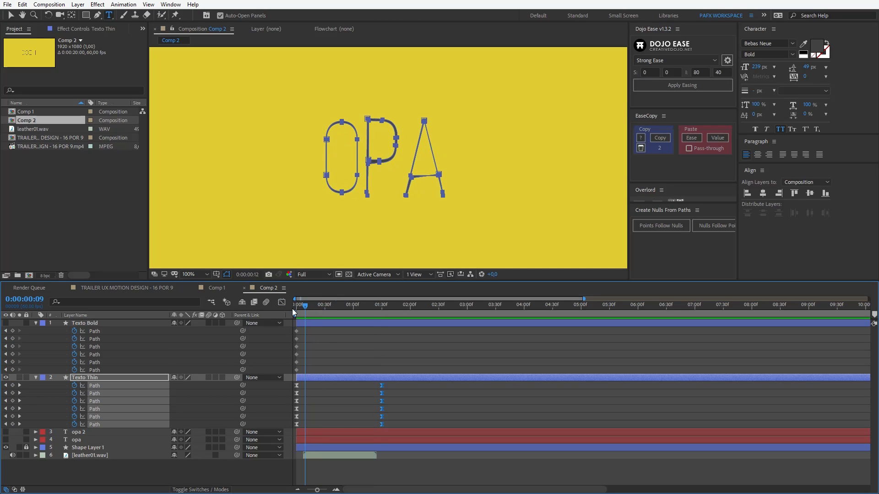
Step: Examine the first-vertex positions on the thin o, p and a outlines of Texto Thin at 0 s
left_click(323, 401)
scroll(385, 171, "up", 1)
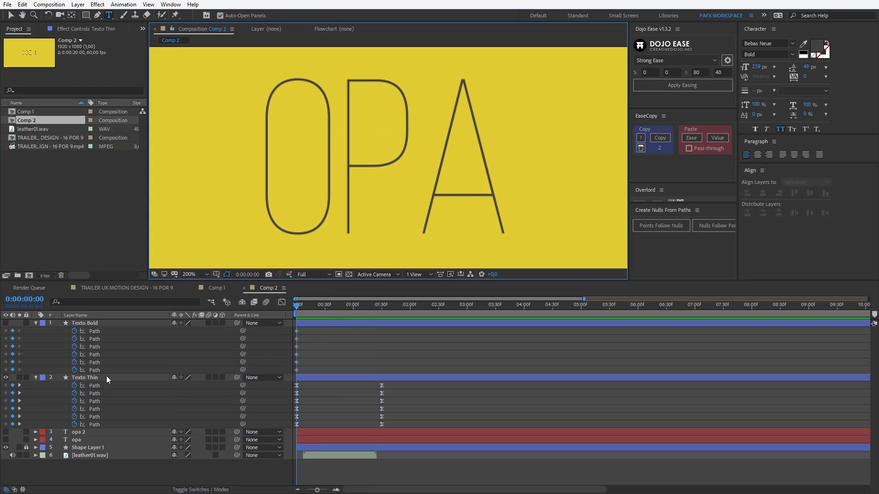
left_click(98, 386)
left_click_drag(318, 132, 382, 134)
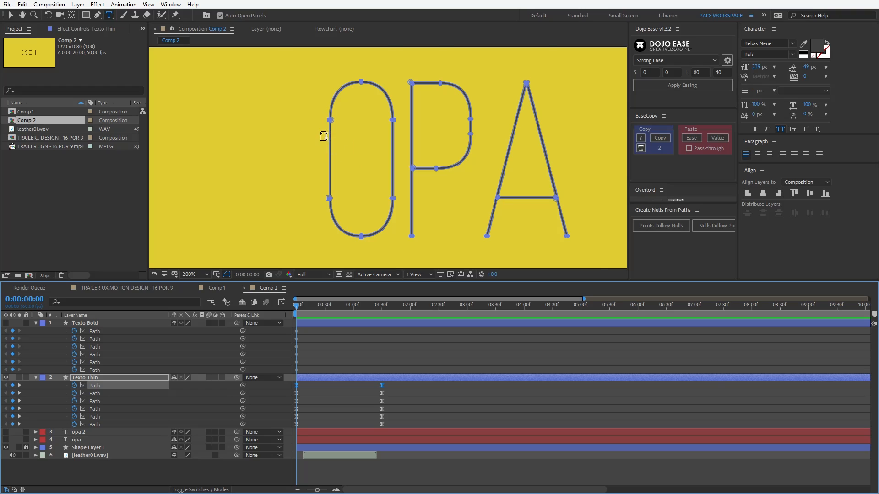
scroll(321, 133, "up", 1)
left_click_drag(319, 125, 366, 193)
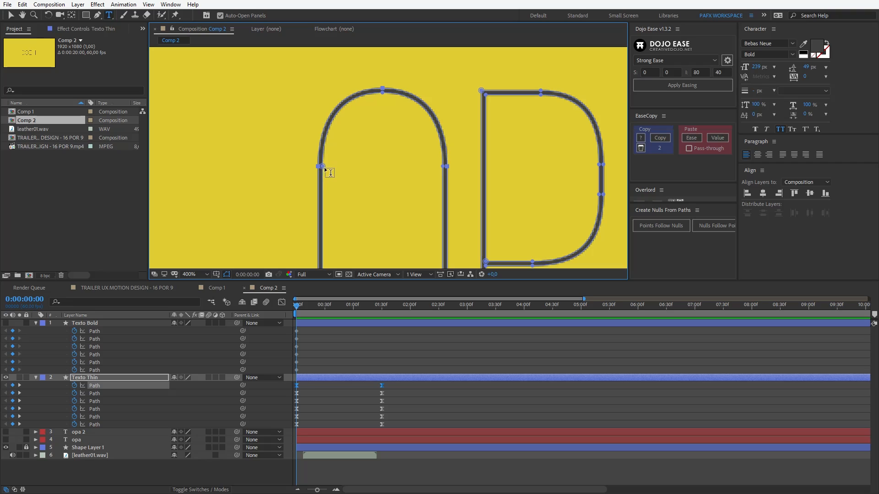
left_click_drag(493, 127, 387, 142)
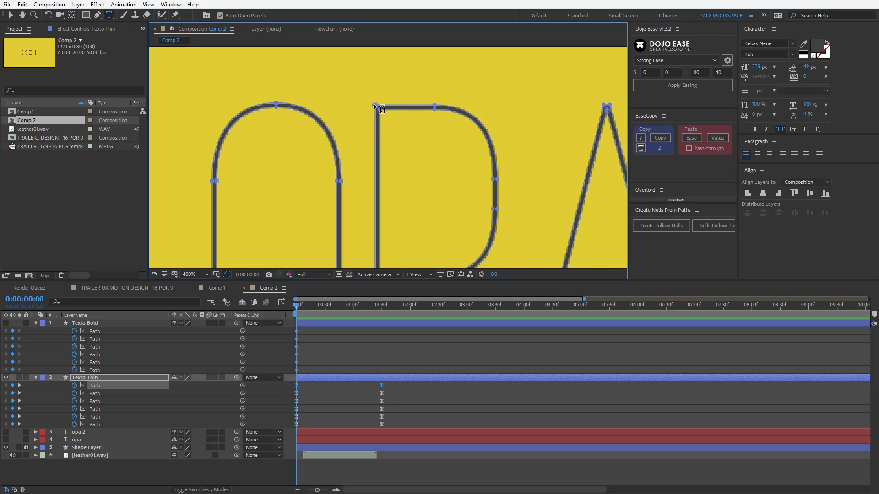
left_click_drag(554, 133, 380, 124)
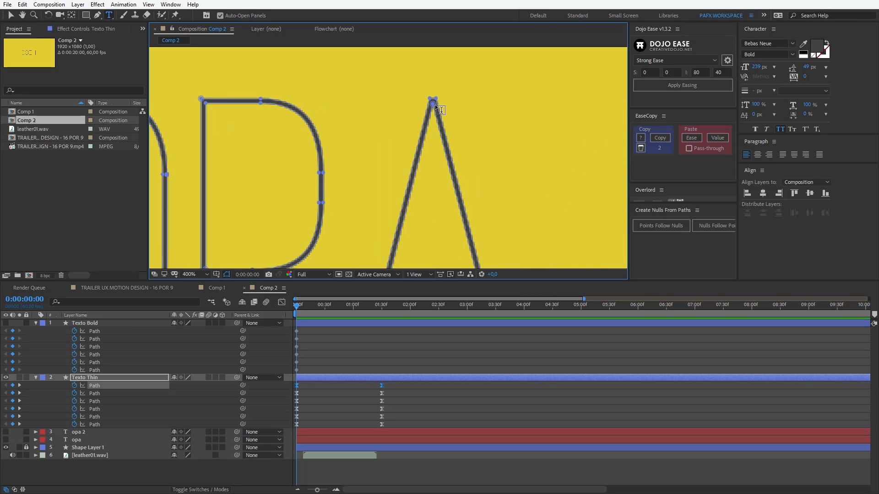
left_click_drag(305, 164, 528, 135)
left_click_drag(322, 152, 328, 151)
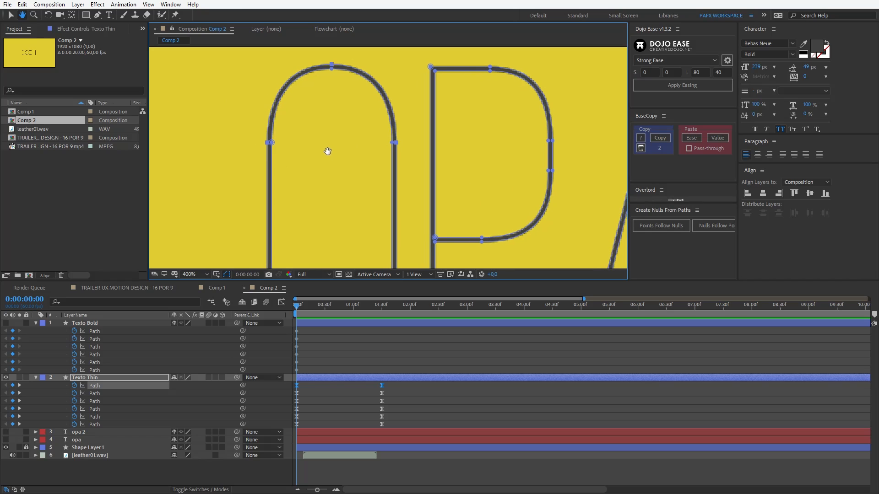
Step: Examine the first-vertex positions on the bold letter outlines at 0:00:01:30 to compare them with the thin ones
left_click_drag(305, 305, 380, 321)
left_click_drag(325, 239, 314, 188)
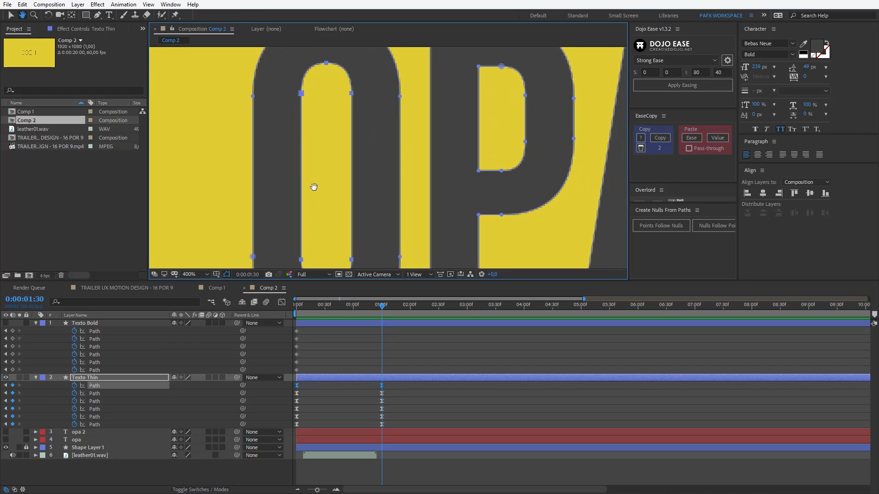
key("comma")
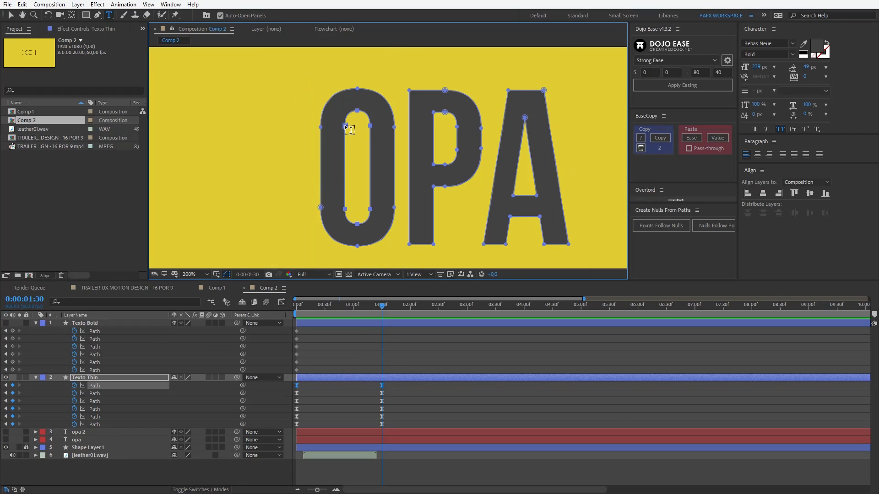
scroll(346, 127, "up", 2)
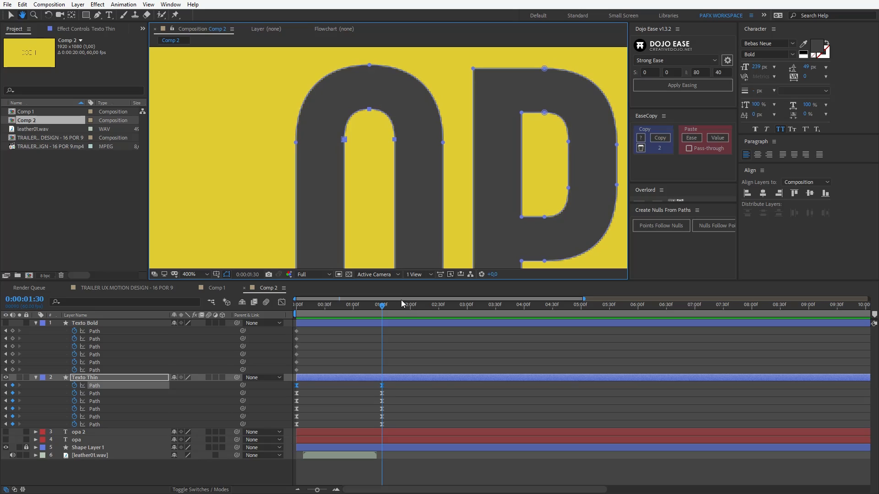
key("ctrl+t")
left_click_drag(383, 308, 382, 326)
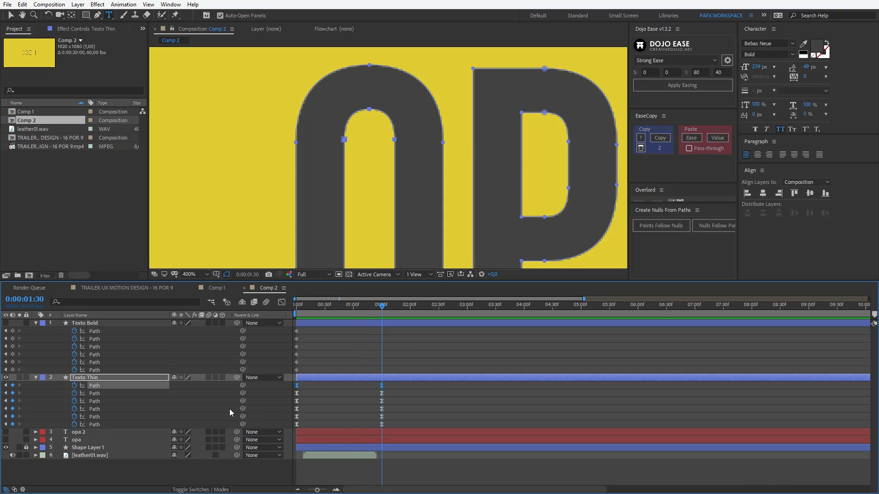
Step: Compare the first two paths of Texto Thin at 0:00:01:30 to identify which contour of the letter O each one controls
left_click(108, 393)
left_click(100, 388)
left_click(107, 395)
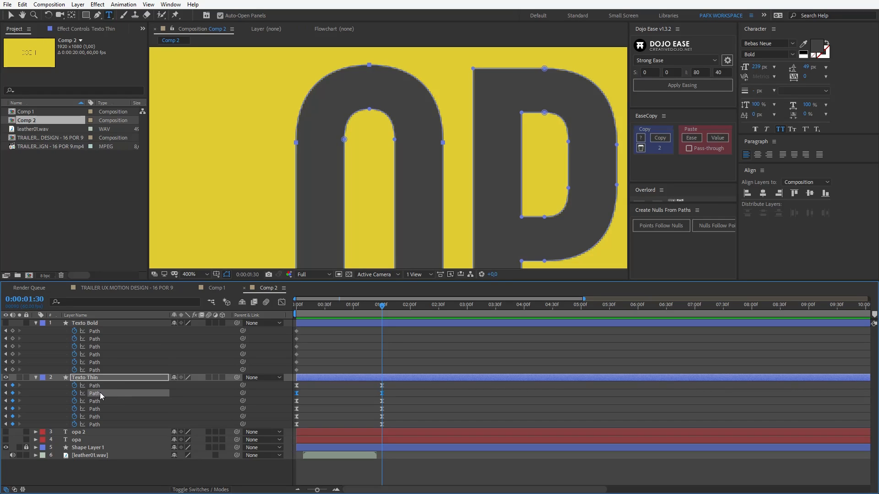
left_click(99, 387)
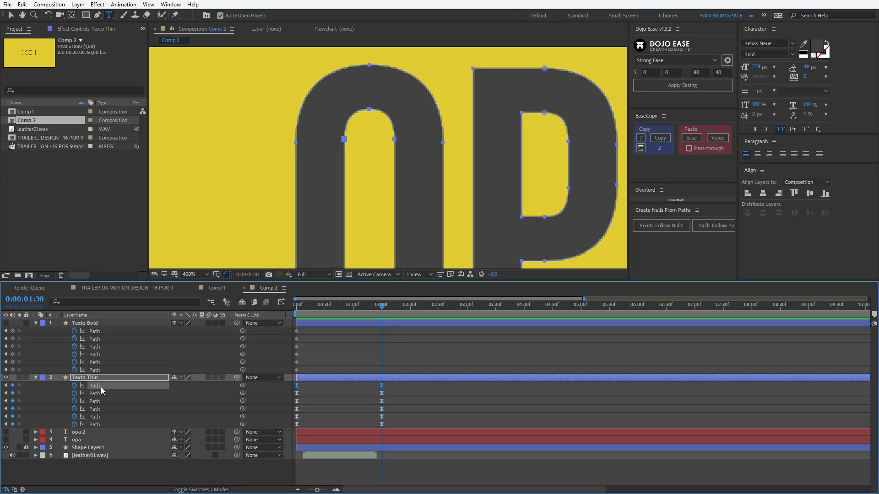
left_click(101, 393)
left_click(103, 386)
left_click(103, 395)
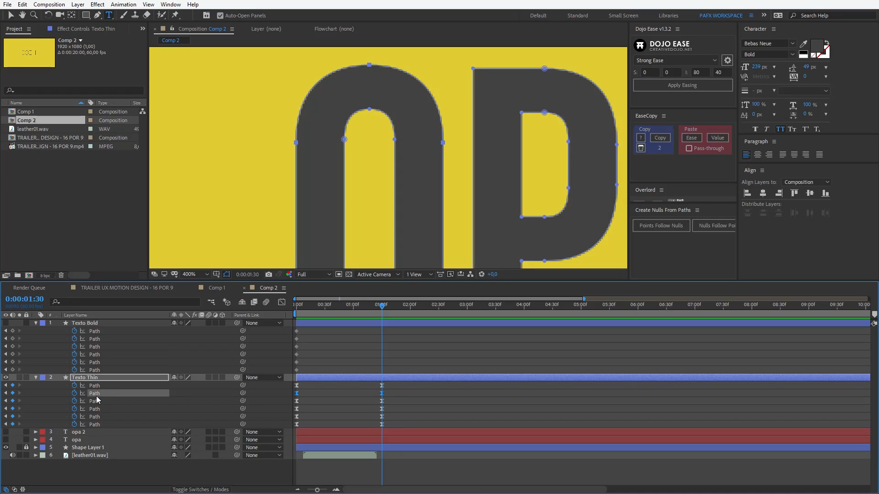
left_click(92, 387)
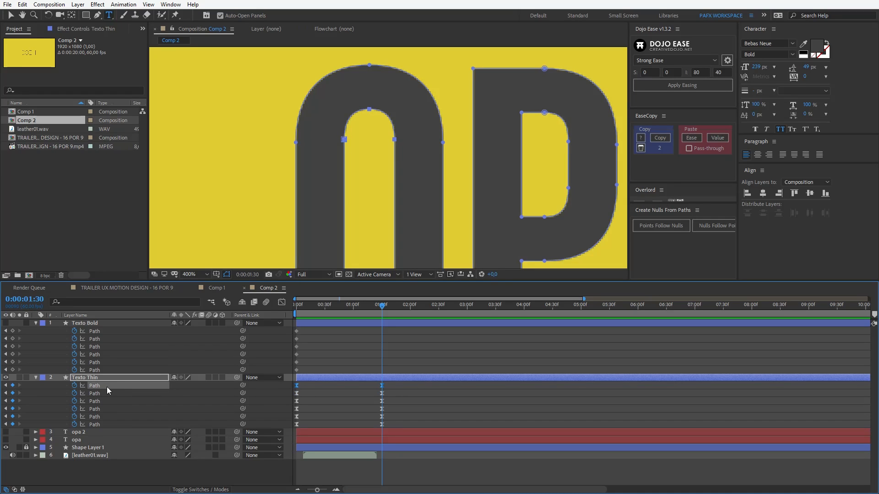
left_click(97, 394)
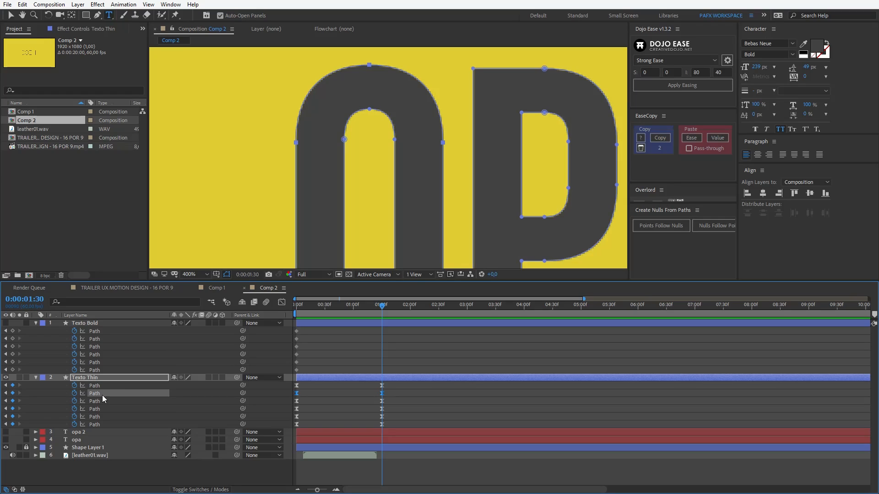
left_click(105, 387)
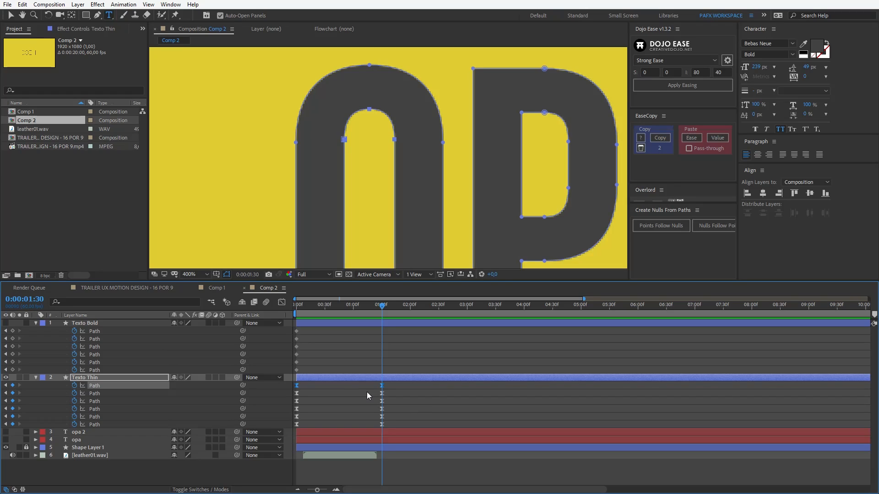
Step: Place a spare copy of the first Texto Thin path's 0:00:01:30 keyframe slightly further along the same path's timeline
left_click_drag(365, 391, 391, 386)
left_click(392, 386)
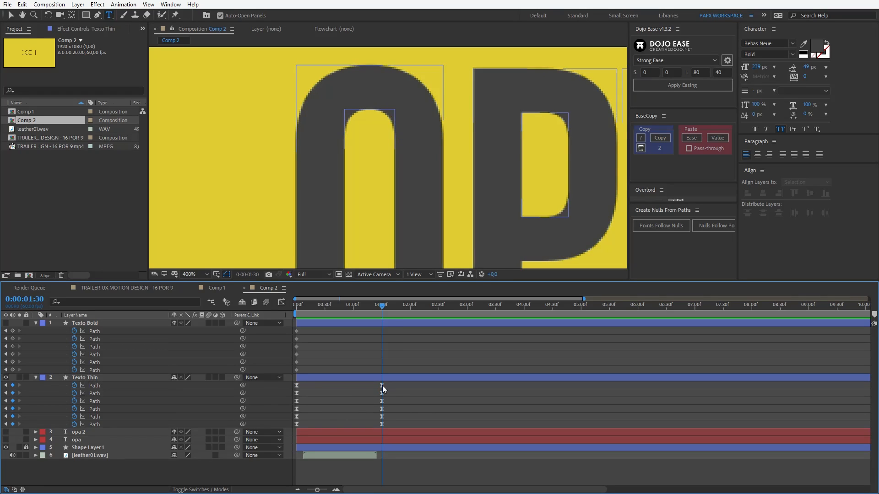
left_click(381, 386)
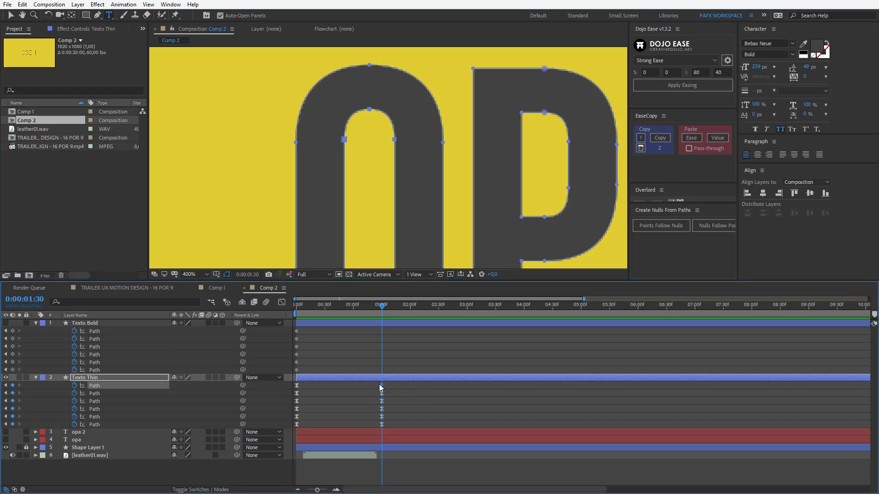
left_click_drag(383, 385, 399, 389)
key("ctrl+v")
Step: Copy the second Texto Thin path's keyframe at 0:00:01:30 and paste it over the first path's keyframe at that time
left_click(382, 393)
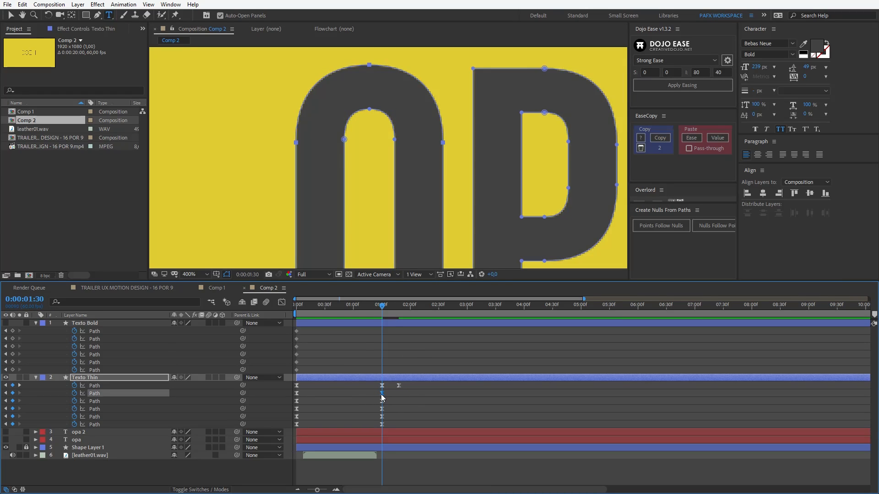
left_click(381, 386)
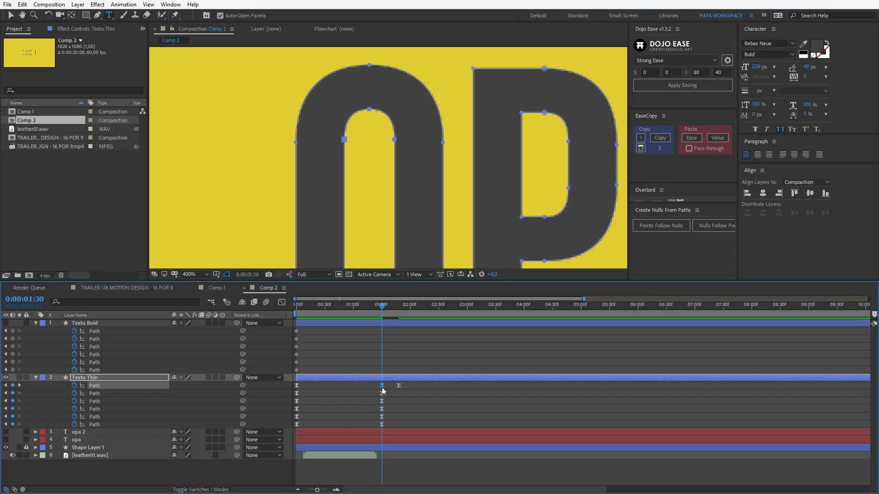
key("ctrl+v")
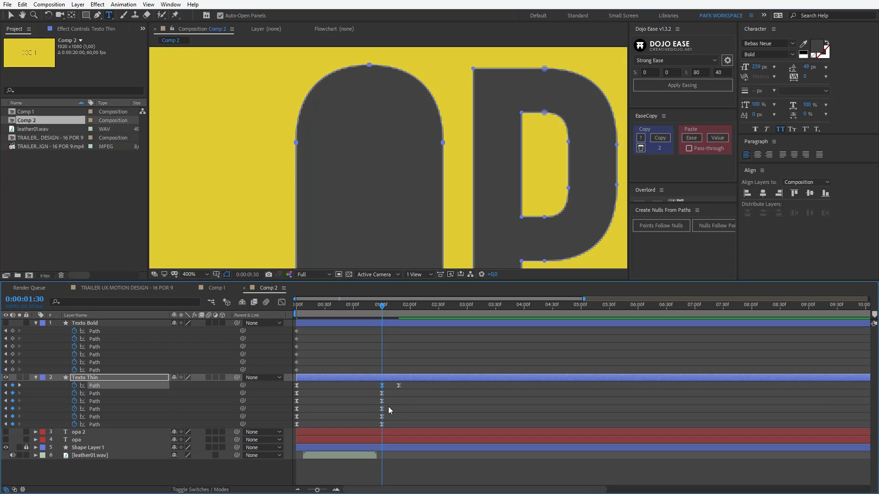
Step: Paste the spare keyframe onto the second Texto Thin path at 0:00:01:30, delete the spare, and scrub through the O's animation
left_click_drag(392, 383, 404, 391)
left_click(382, 394)
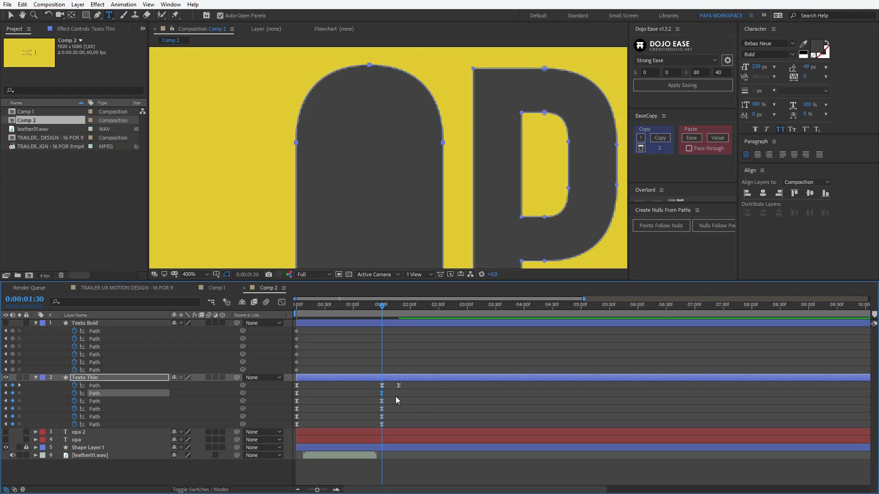
key("ctrl+v")
left_click_drag(393, 383, 406, 393)
key("Delete")
left_click(413, 398)
left_click_drag(382, 308, 347, 315)
left_click_drag(385, 322, 377, 293)
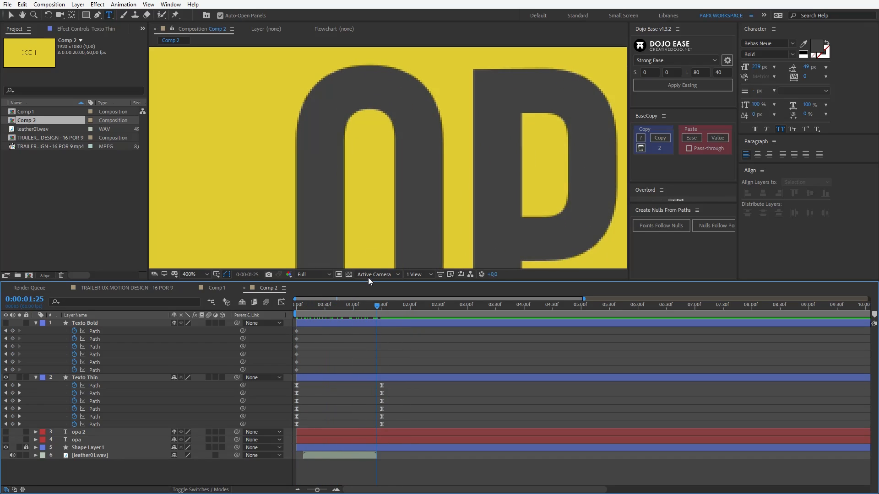
Step: Return to the start and preview the thin-to-bold animation to check the corrected letter O
left_click(383, 386)
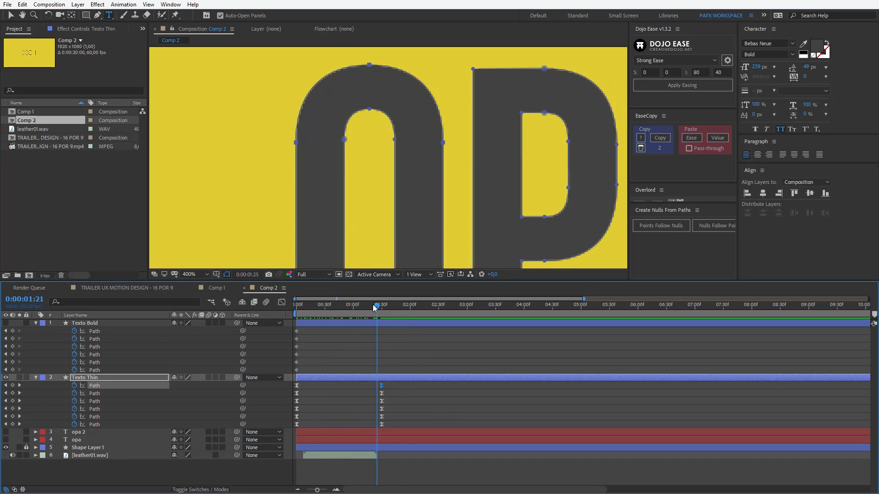
left_click_drag(373, 305, 294, 293)
key("space")
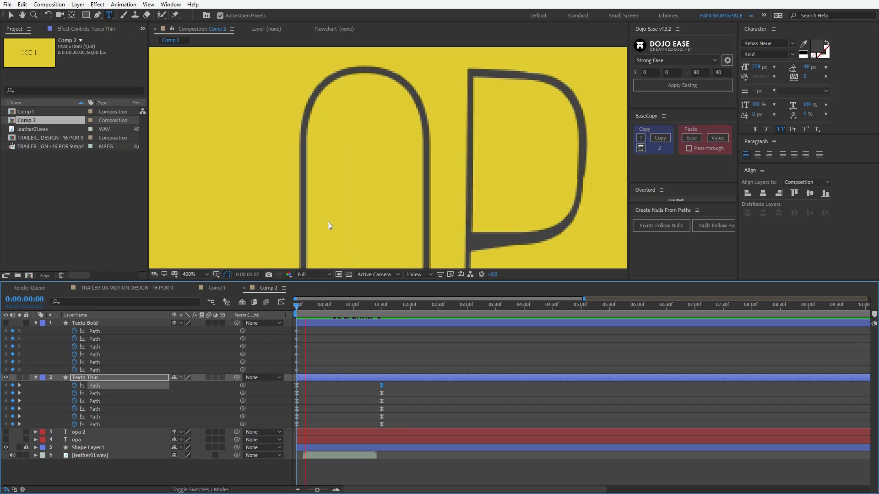
key("space")
scroll(387, 223, "down", 1)
left_click_drag(415, 202, 387, 191)
Step: At 0:00:01:30, set the upper-left corner of the P's outer contour as its first vertex, matching the thin shape at 0:00:00:00
left_click(94, 395)
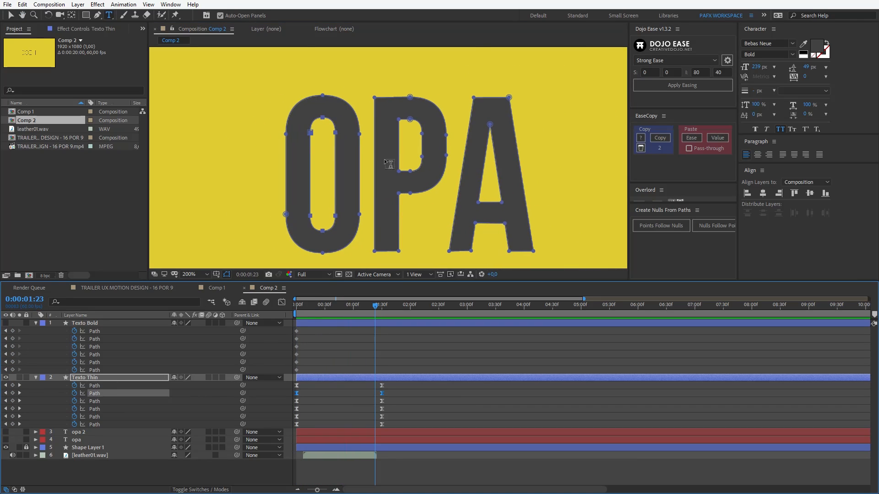
scroll(389, 164, "up", 1)
left_click(118, 401)
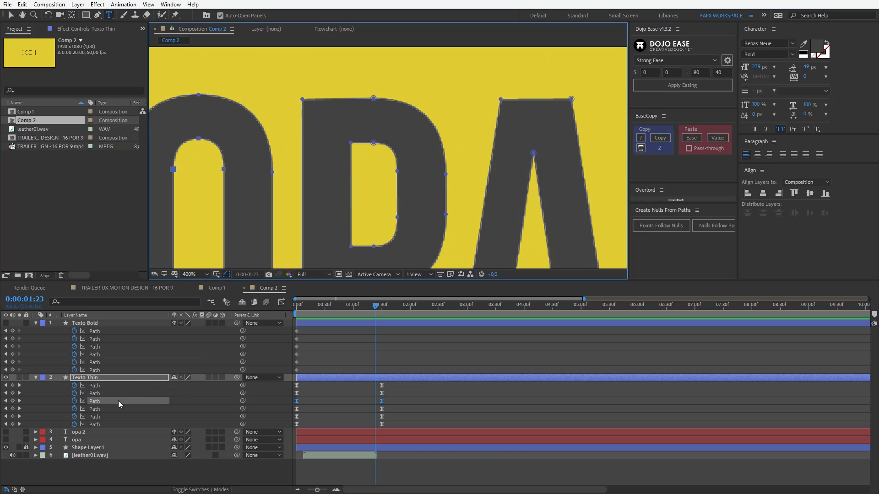
left_click_drag(347, 209, 376, 182)
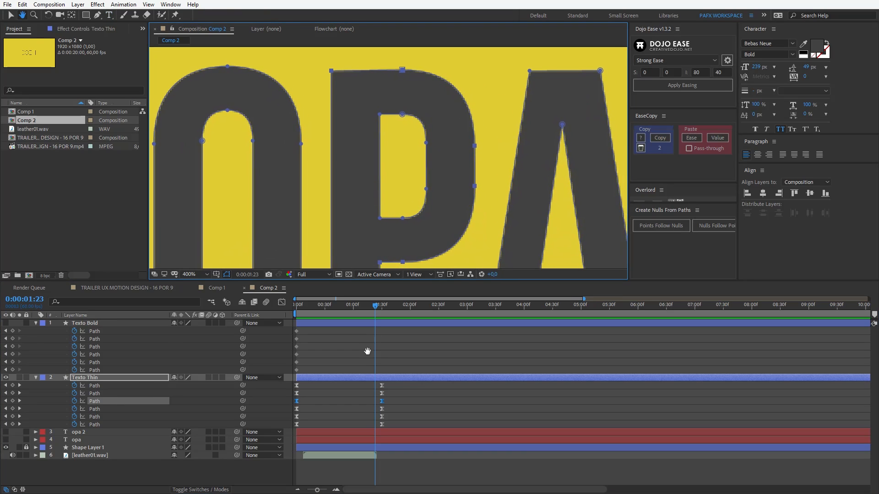
left_click_drag(371, 309, 276, 334)
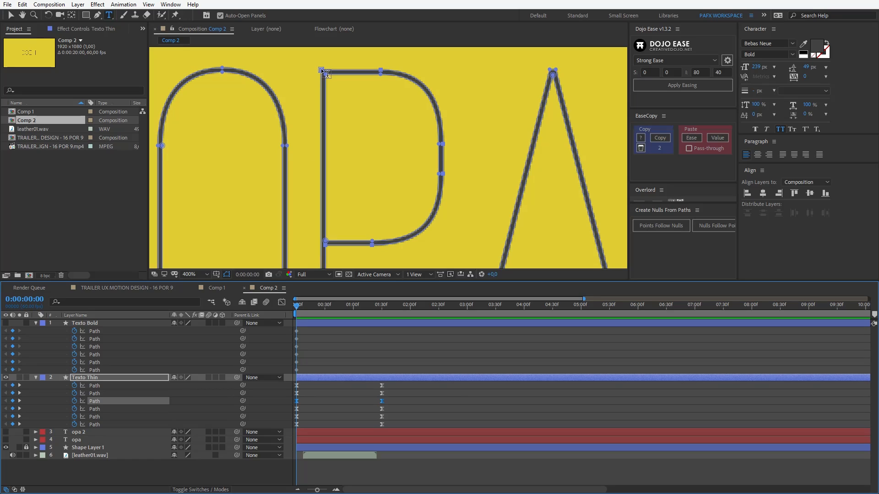
key("k")
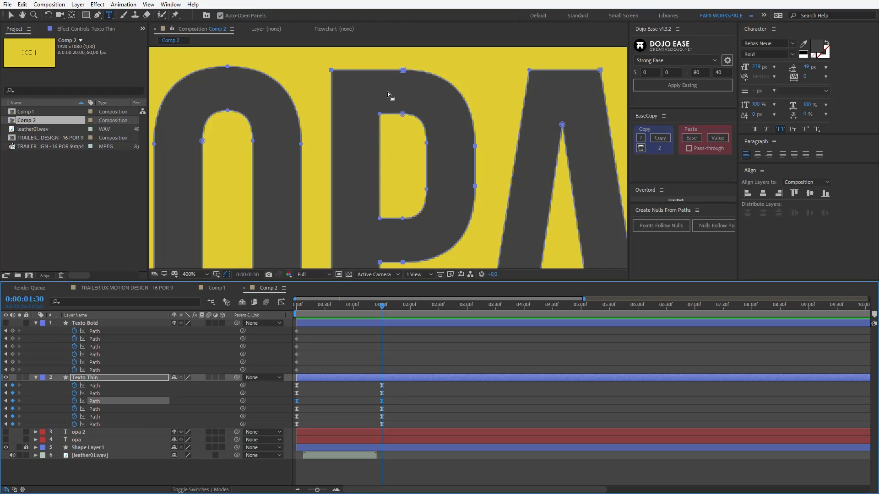
key("v")
left_click(332, 71)
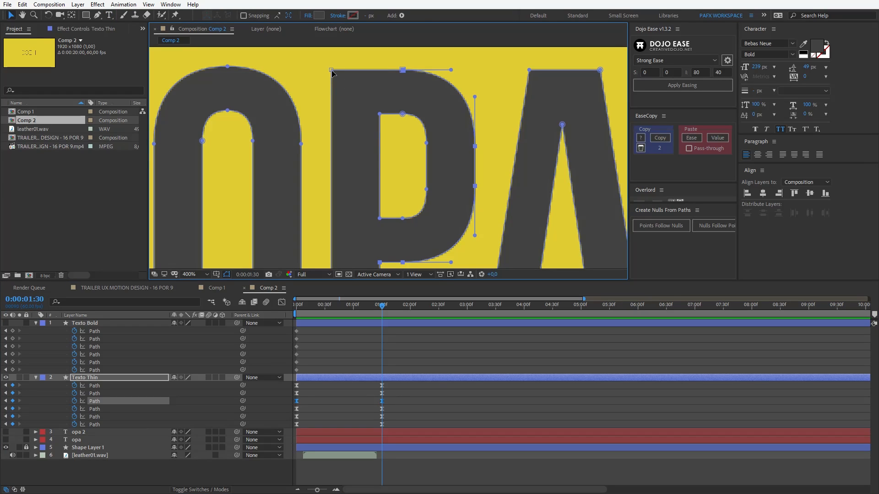
right_click(332, 72)
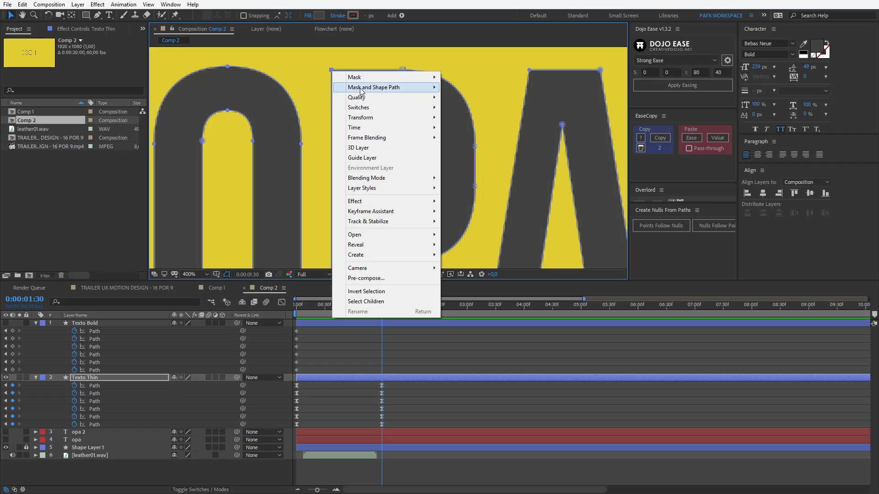
mouse_move(379, 90)
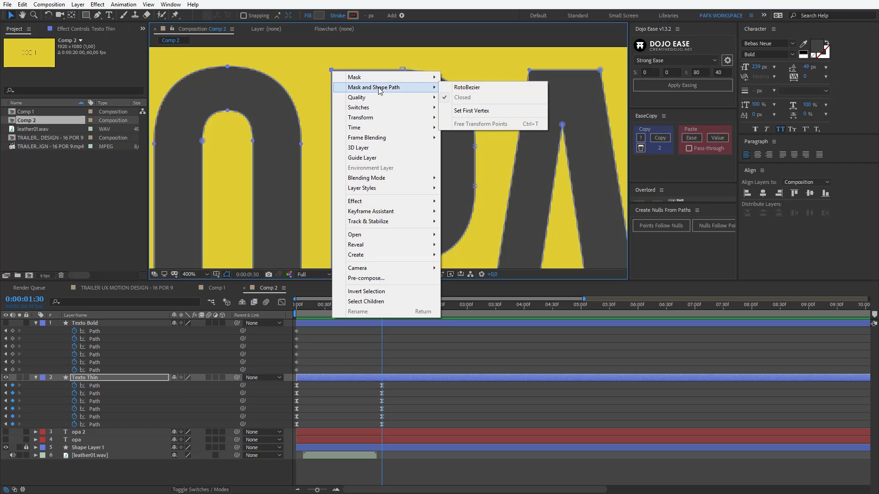
left_click(467, 111)
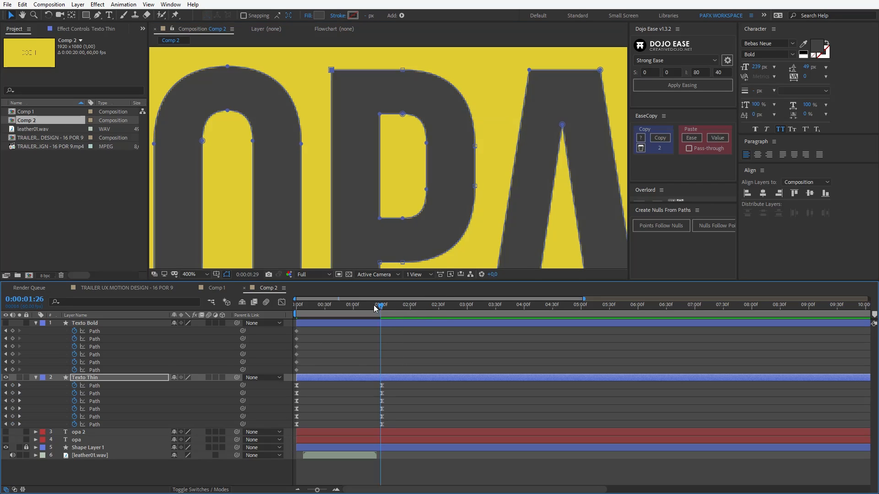
Step: At 0:00:01:30, set the lower-left corner of the P's inner contour as its first vertex and scrub to check the morph
mouse_move(383, 316)
left_mouse_down()
mouse_move(274, 307)
mouse_move(365, 322)
mouse_move(285, 319)
mouse_move(357, 326)
mouse_move(284, 331)
mouse_move(340, 337)
mouse_move(353, 312)
mouse_move(378, 312)
mouse_move(268, 336)
left_mouse_up()
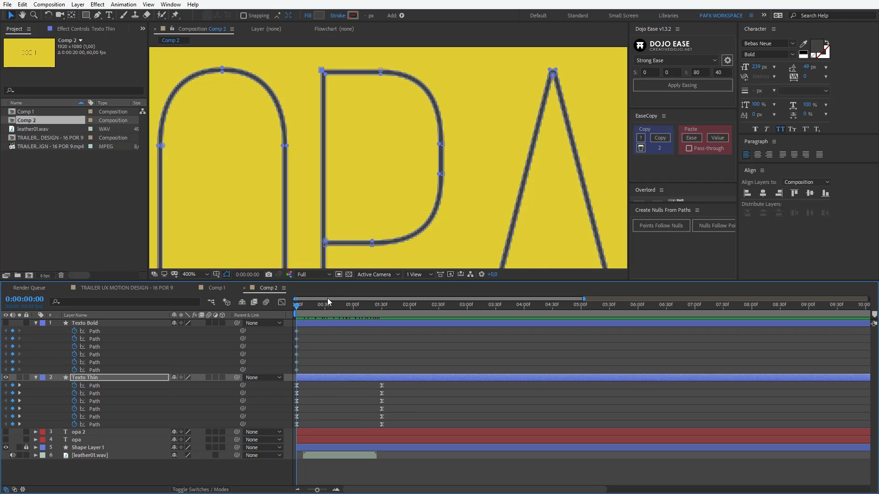
key("k")
left_click(380, 219)
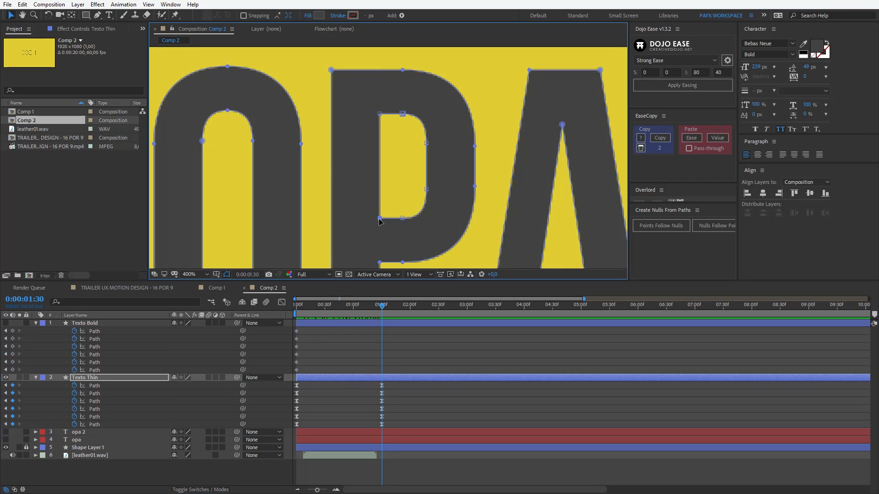
right_click(380, 222)
mouse_move(412, 235)
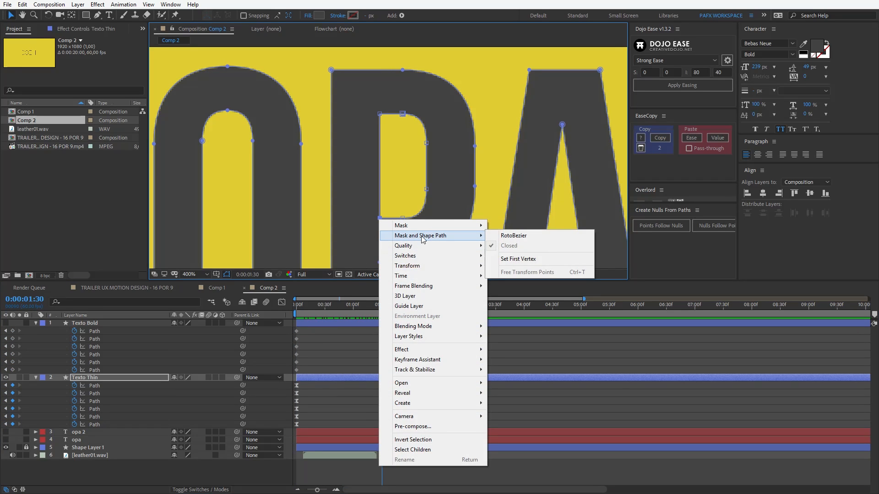
left_click(518, 259)
mouse_move(381, 308)
left_mouse_down()
mouse_move(276, 308)
mouse_move(370, 308)
left_mouse_up()
Step: Examine the fourth Texto Thin path and the contours of the P and A at 0:00:01:17
left_click_drag(418, 214, 280, 194)
scroll(441, 238, "down", 1)
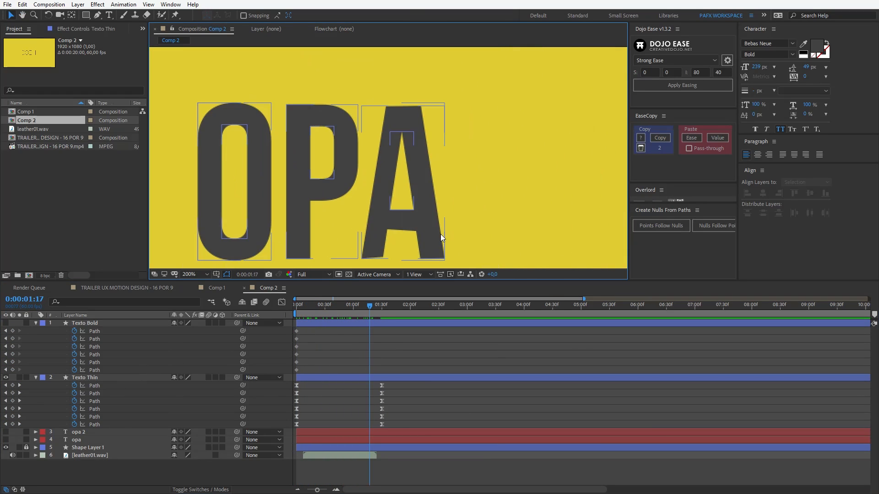
left_click(419, 201)
scroll(419, 200, "up", 1)
left_click_drag(417, 195, 398, 203)
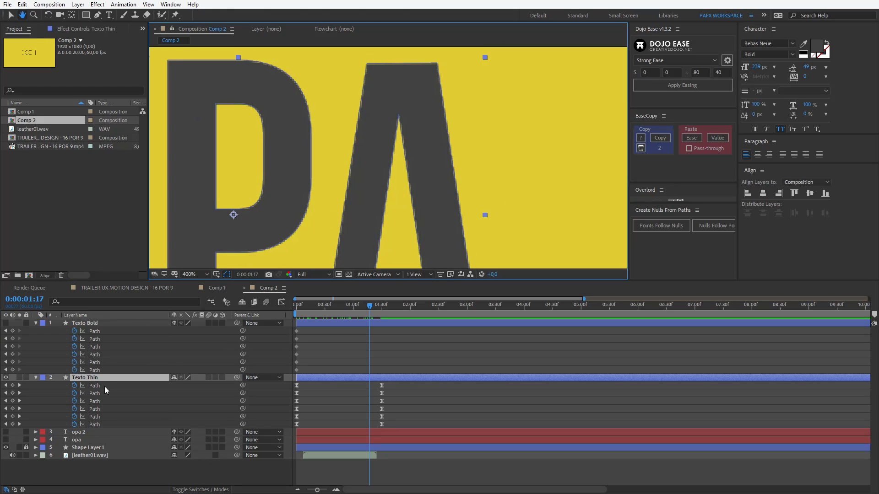
left_click(100, 409)
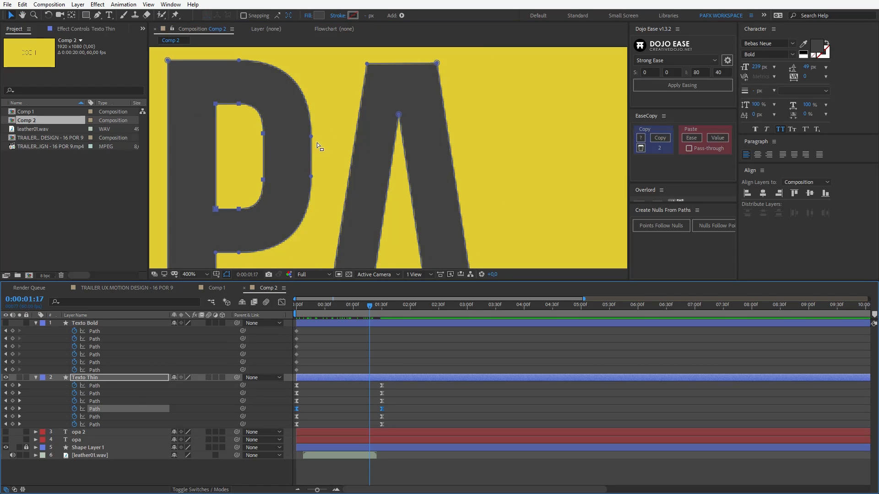
scroll(412, 149, "down", 4)
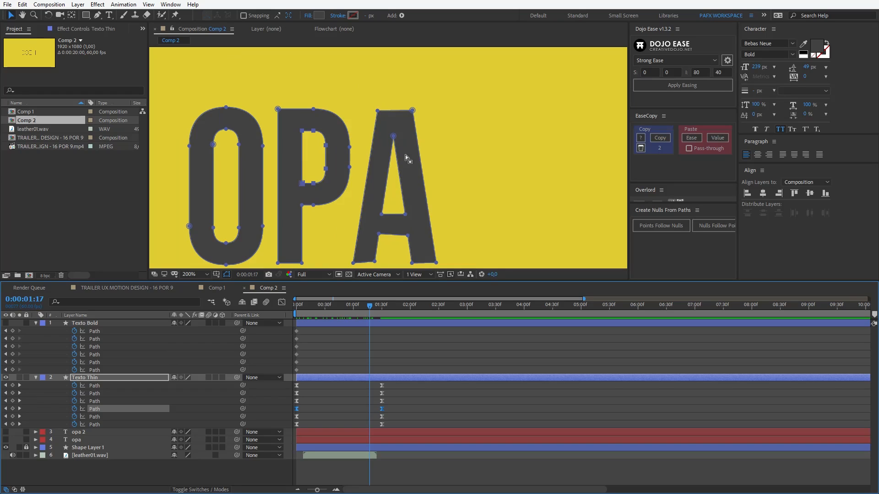
scroll(412, 171, "up", 4)
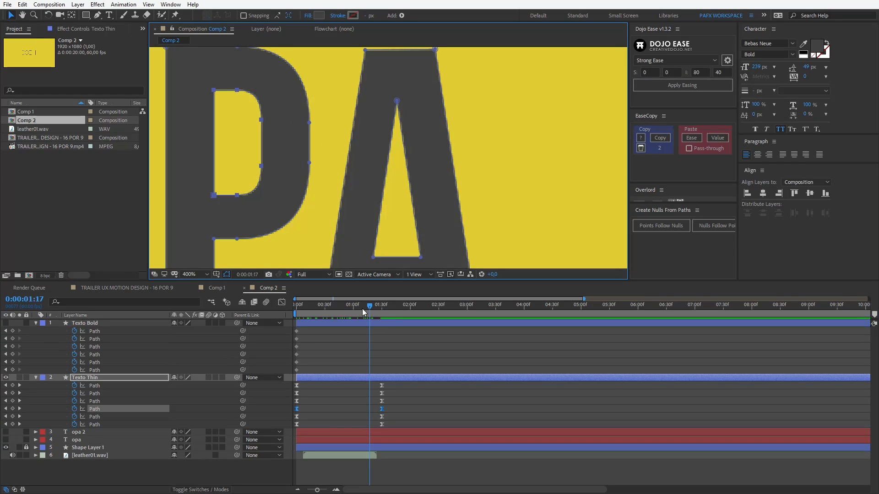
Step: Inspect the thin A's apex and crossbar at 0:00:00:00 to locate the first vertex of each contour
left_click_drag(372, 306, 263, 319)
left_click_drag(407, 89, 413, 162)
key("v")
scroll(405, 120, "up", 1)
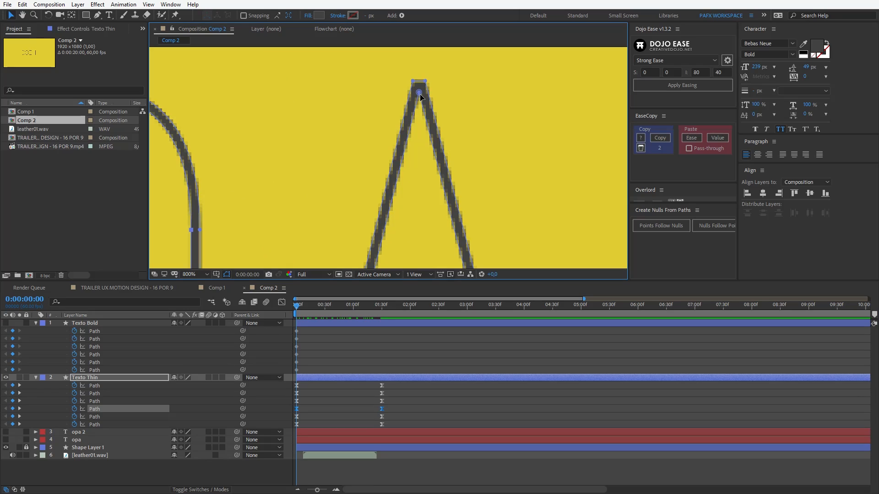
scroll(419, 128, "down", 4)
key("h")
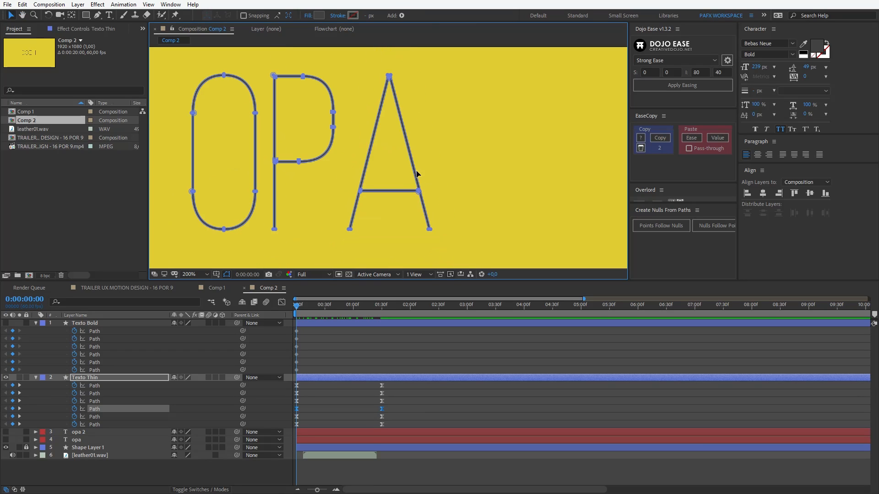
key("v")
scroll(405, 185, "up", 1)
scroll(400, 192, "down", 2)
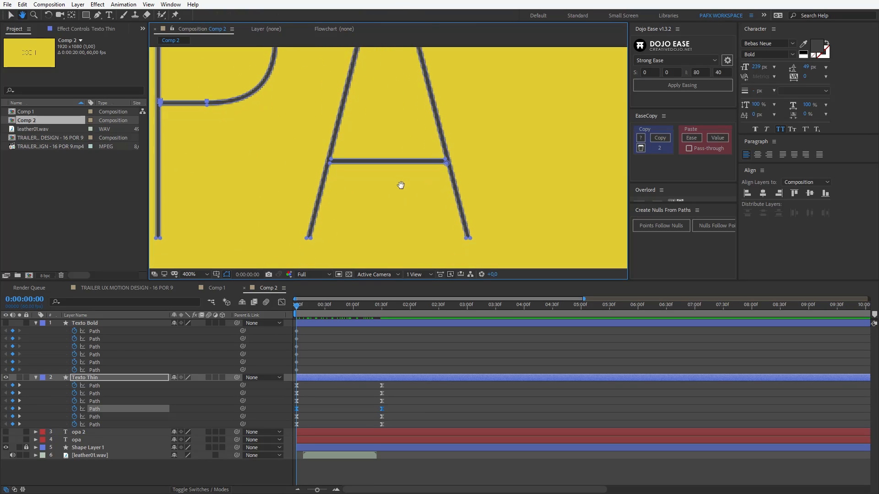
scroll(463, 175, "up", 1)
key("h")
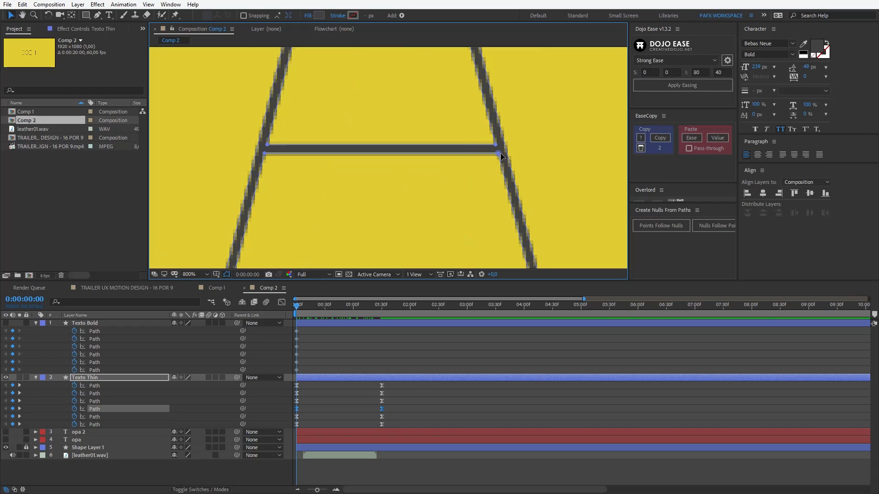
key("v")
Step: At 0:00:01:30, set the right corner below the A's crossbar as the first vertex of its outer contour
left_click(309, 306)
left_click_drag(309, 306, 384, 313)
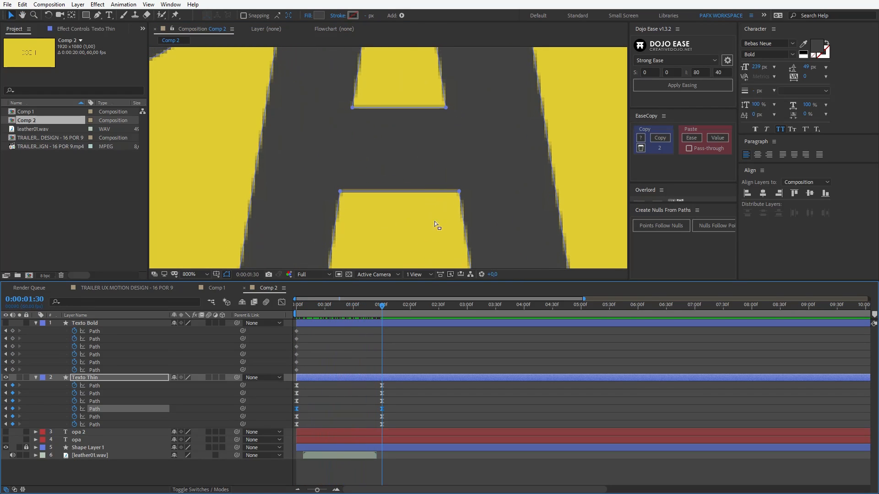
left_click(461, 196)
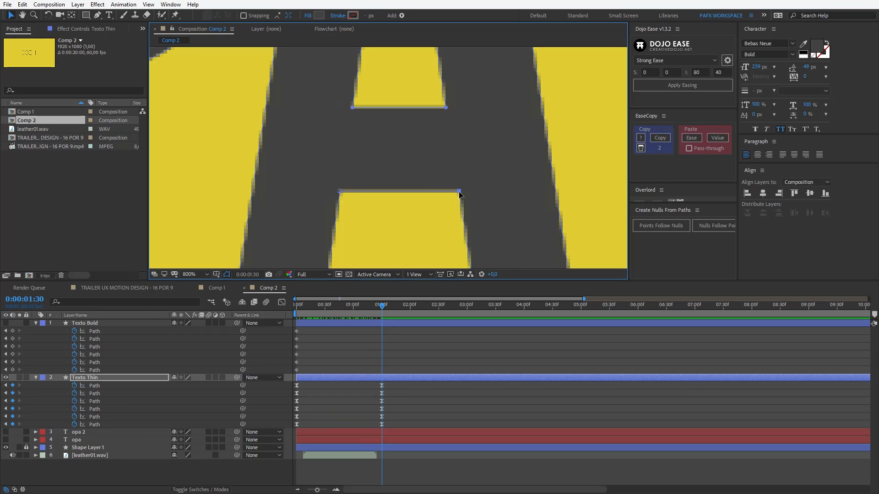
right_click(459, 192)
mouse_move(501, 207)
left_click(610, 231)
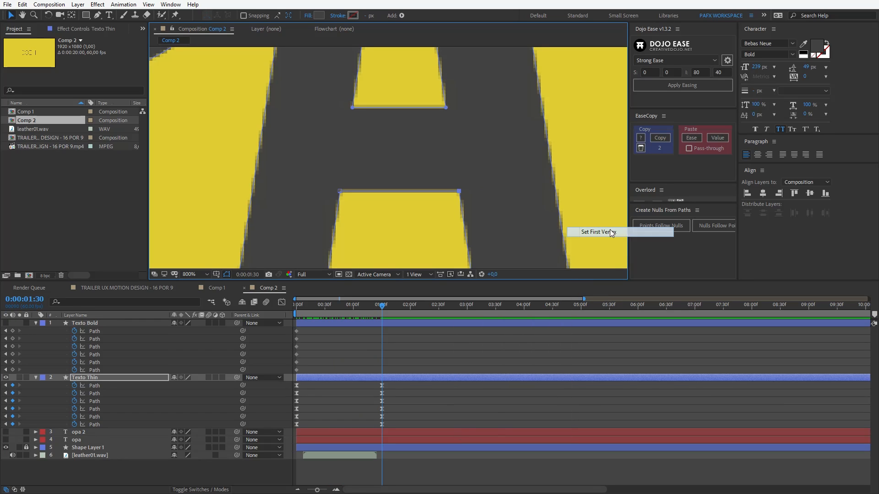
Step: Return to 0:00:00:00 and play the whole OPA weight-change animation to review all three letters
left_click_drag(382, 306, 240, 293)
scroll(361, 170, "down", 6)
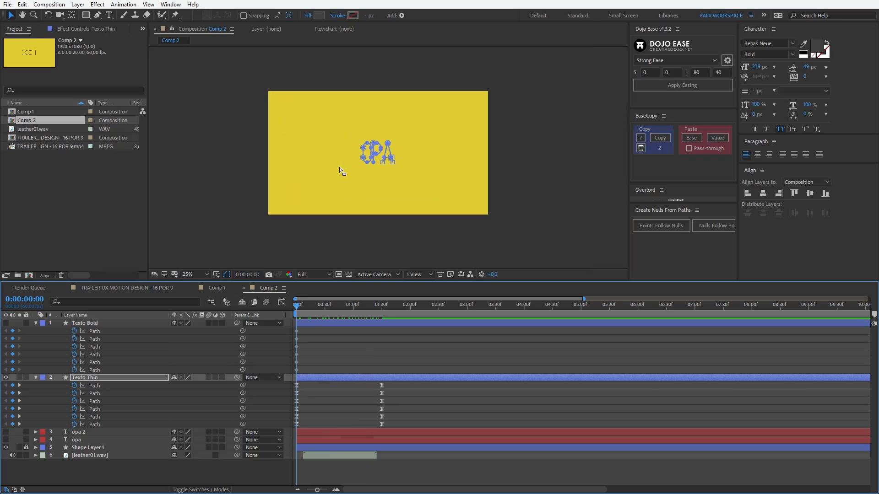
scroll(340, 166, "up", 4)
key("space")
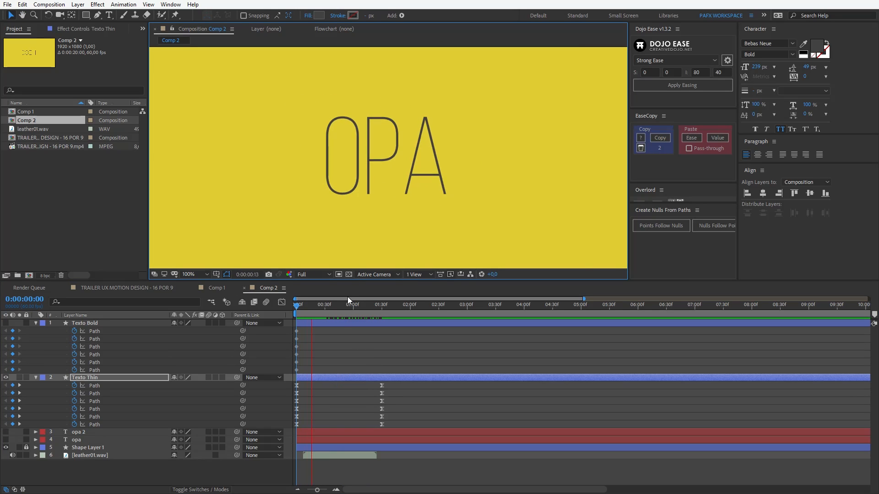
left_click(264, 313)
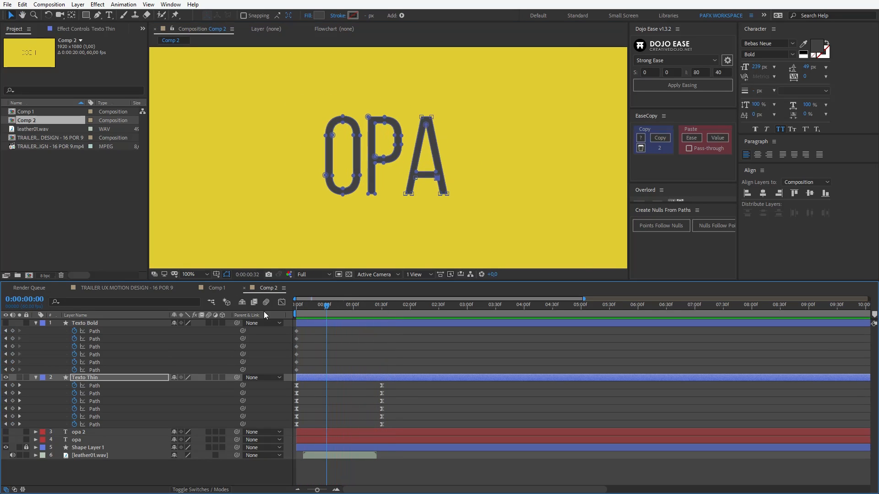
key("space")
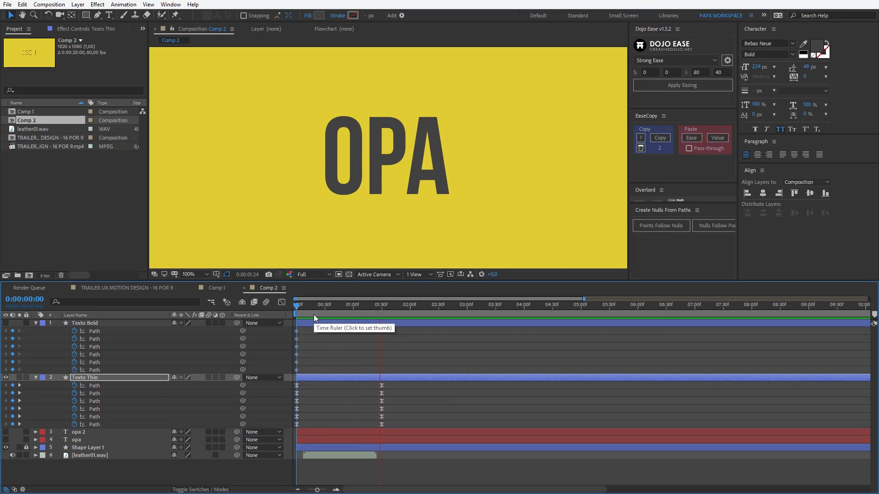
key("space")
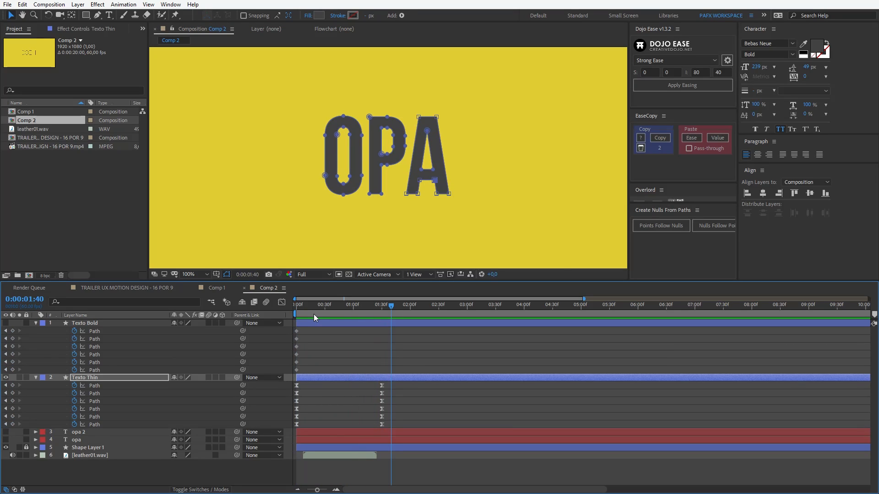